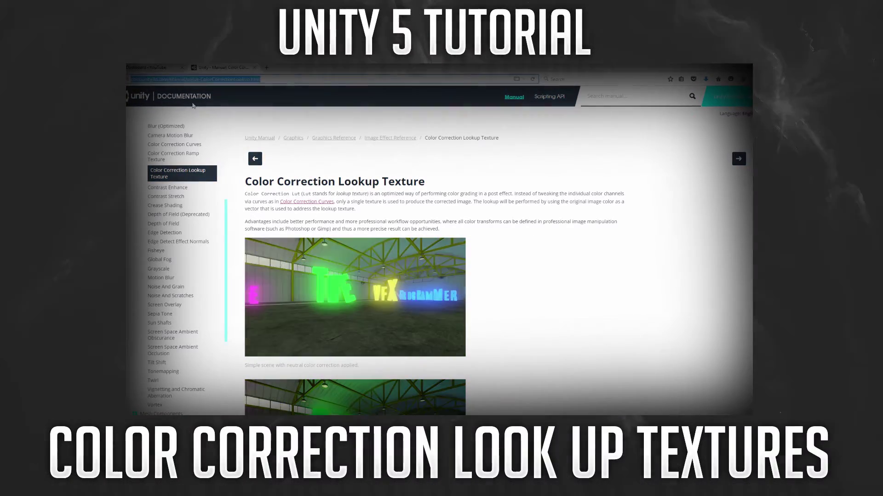
Highlight the Color Correction Lookup Texture heading and select the manual page's web address.
drag(245, 179, 451, 188)
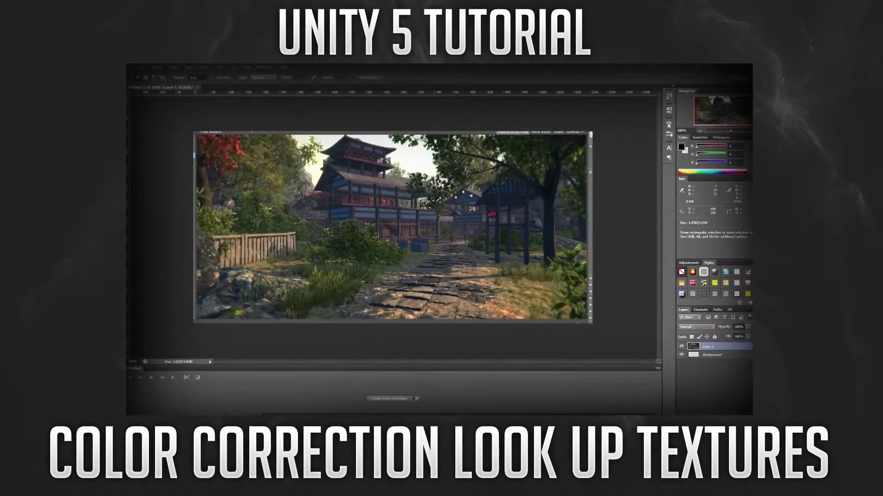
click(131, 68)
click(136, 81)
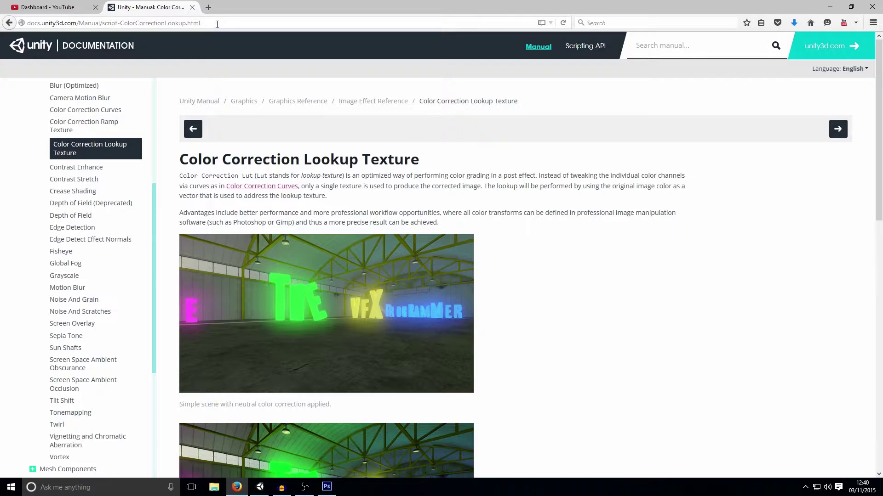
click(217, 24)
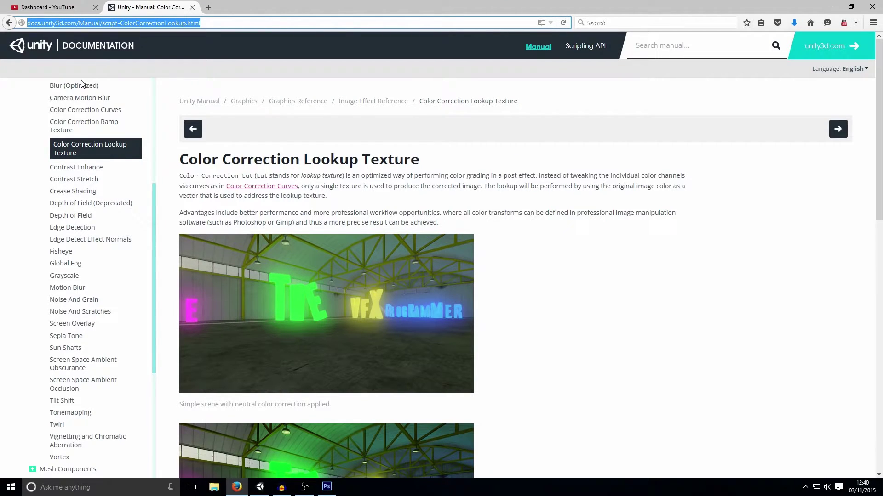
Scroll the manual past the comparison images to Properties and Lookup Texture Requirements.
drag(174, 160, 463, 160)
click(463, 159)
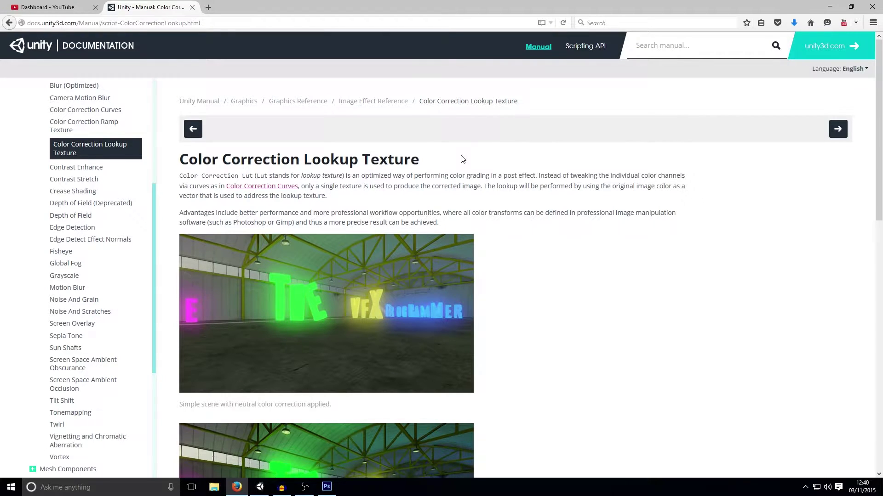
scroll(180, 108, down, 4)
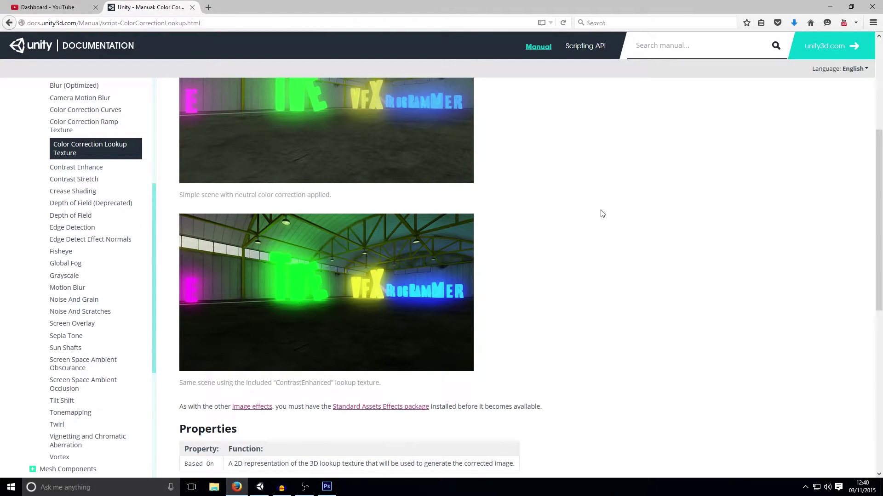
scroll(563, 171, up, 4)
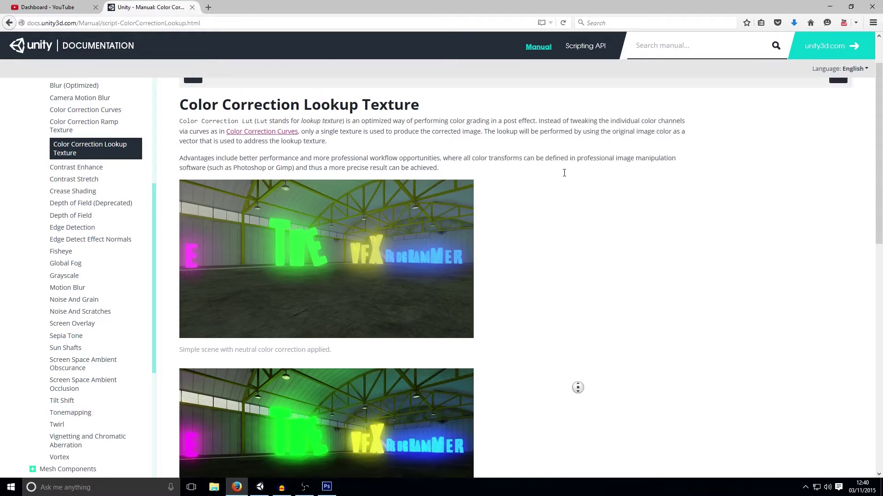
scroll(327, 350, down, 1)
scroll(341, 281, down, 3)
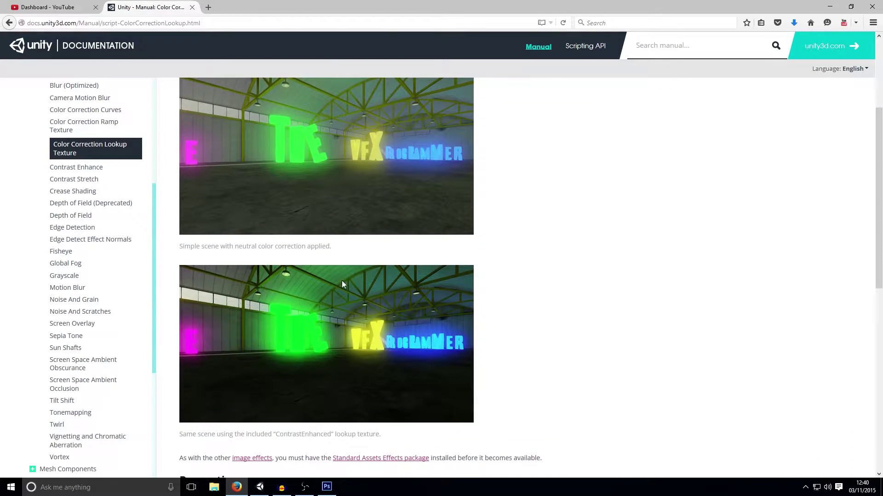
scroll(358, 274, up, 4)
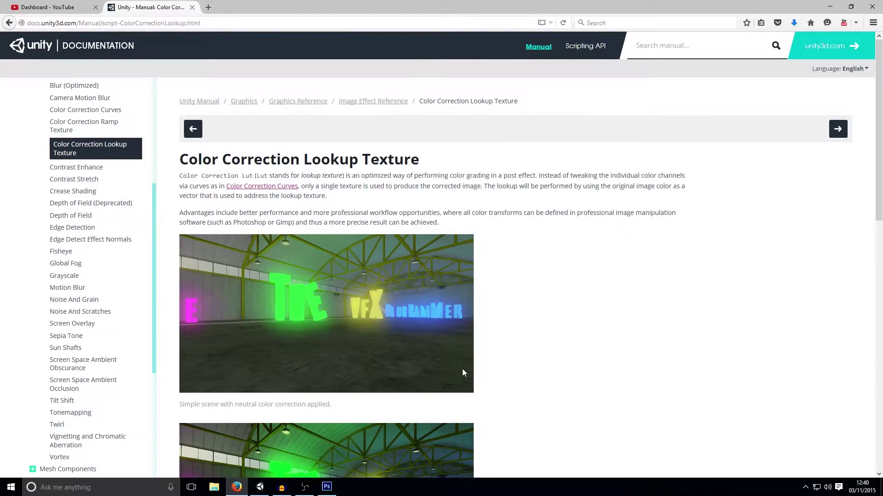
scroll(440, 363, down, 3)
scroll(443, 360, down, 1)
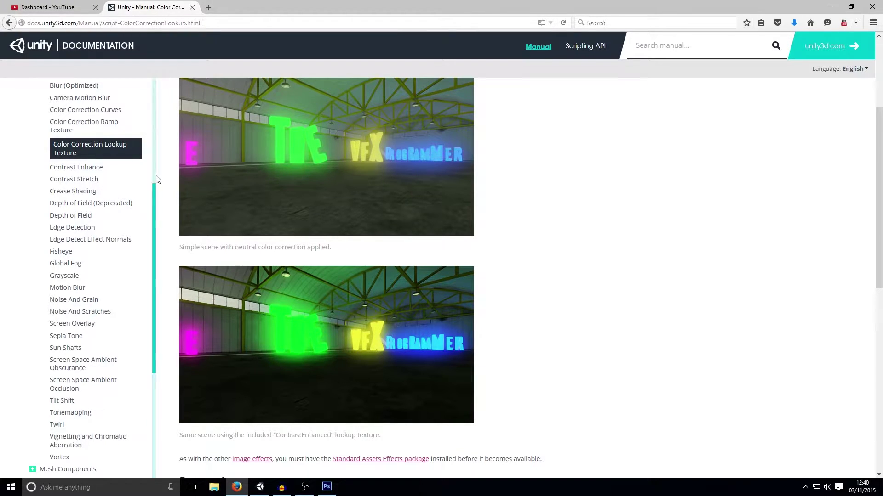
scroll(272, 202, down, 4)
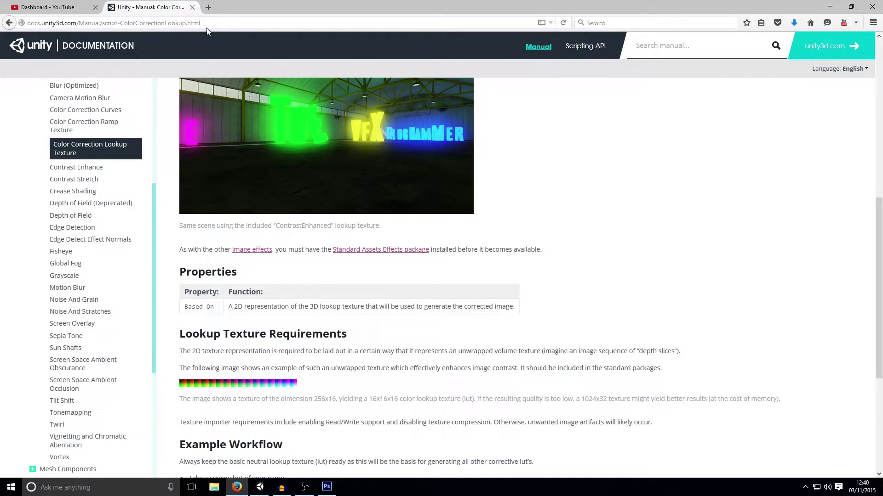
Save the sample LUT strip image to the Desktop as 3DUnwrappedContrastEnhance.png, overwriting the old copy.
right_click(291, 389)
click(183, 346)
right_click(202, 384)
click(235, 422)
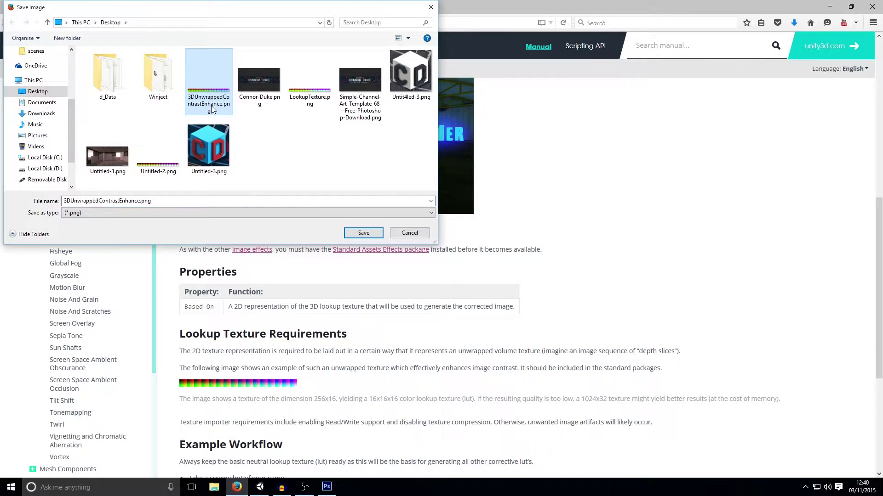
click(353, 233)
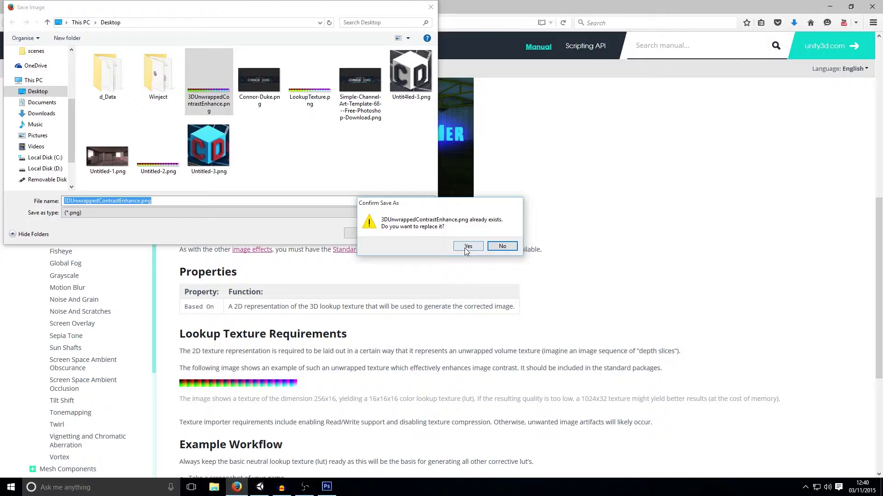
click(465, 247)
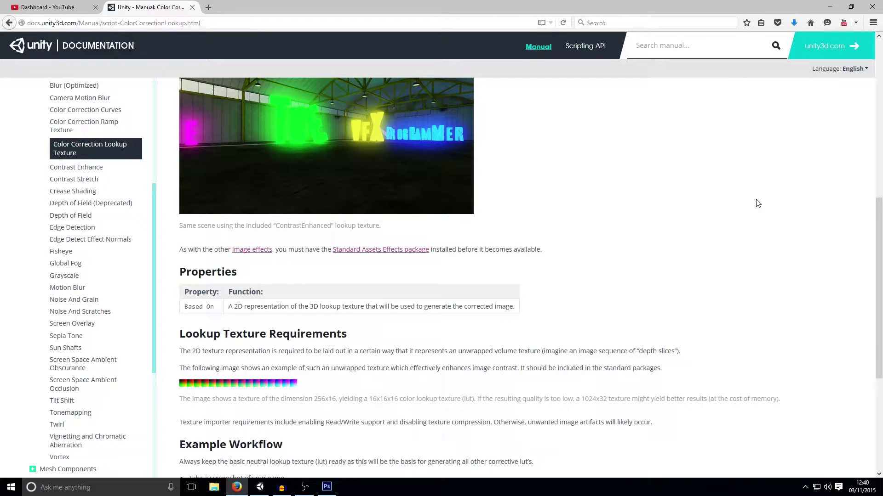
scroll(615, 209, down, 3)
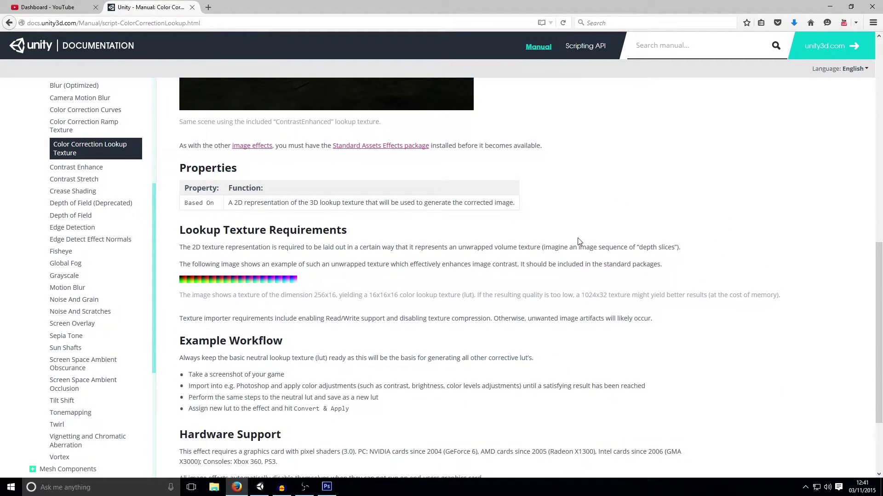
scroll(396, 283, down, 3)
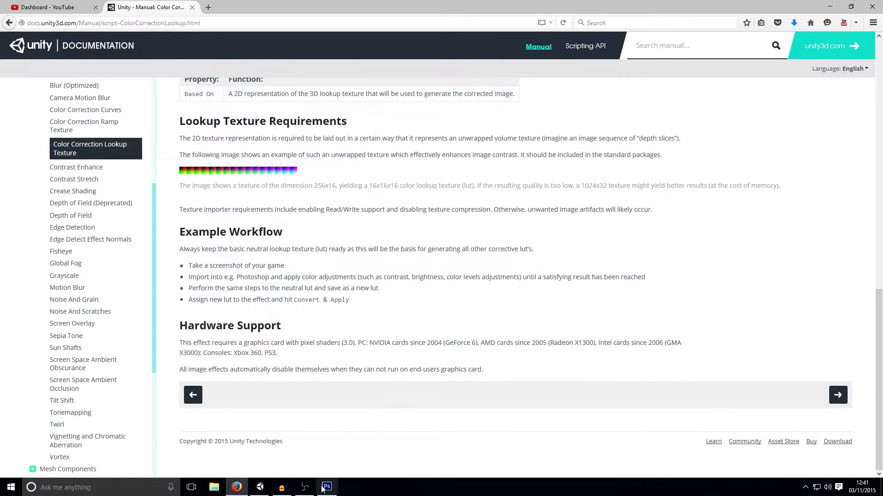
In the Unity editor, collapse _Level Environment and select the Camera in the Hierarchy.
click(259, 488)
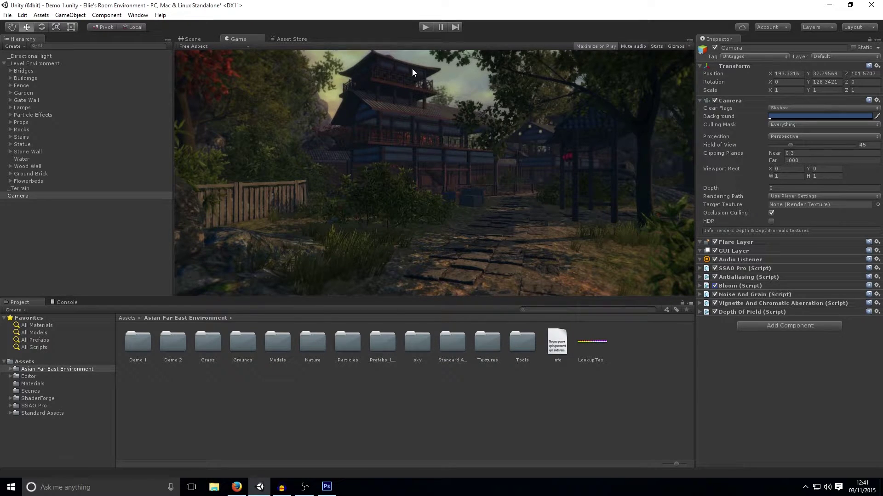
right_click(316, 372)
click(155, 166)
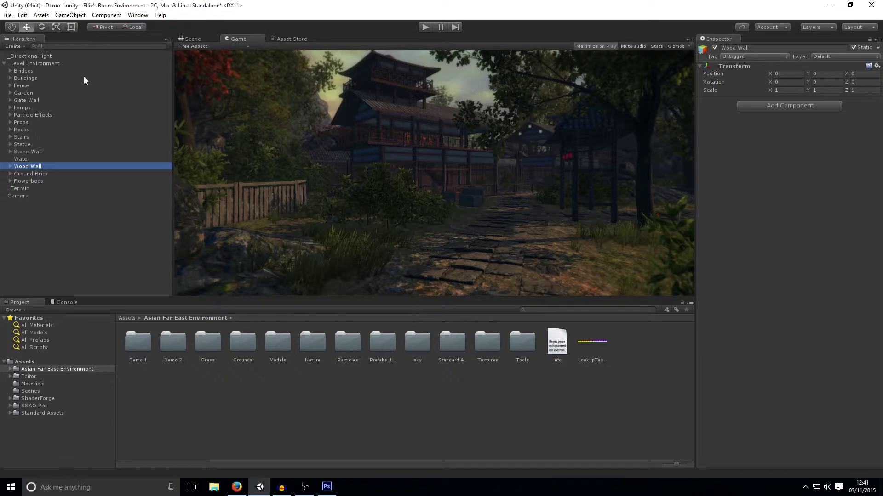
click(6, 64)
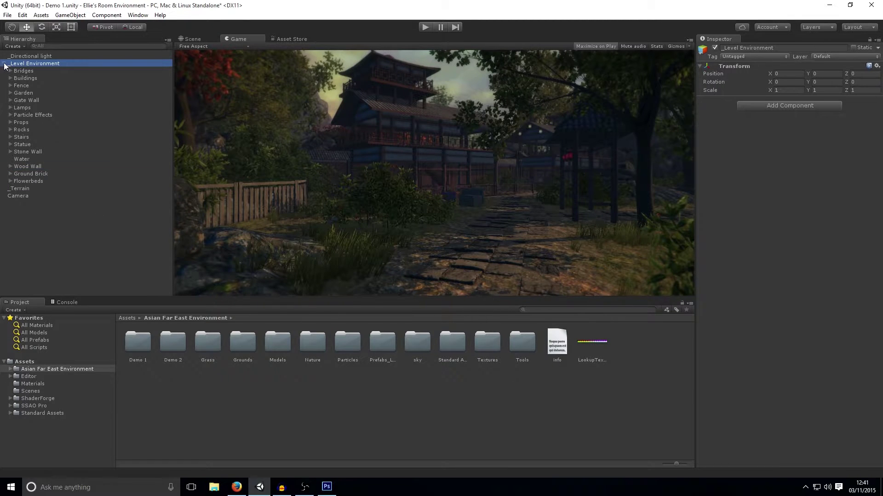
click(3, 64)
click(33, 115)
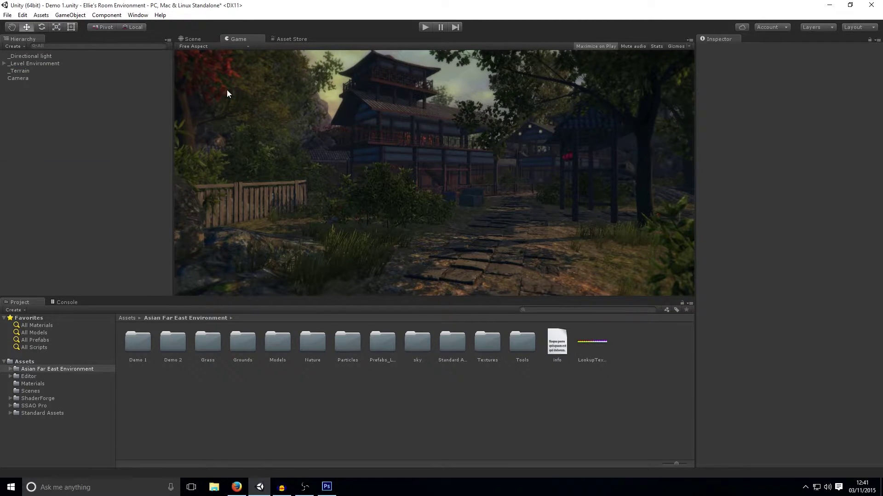
click(14, 76)
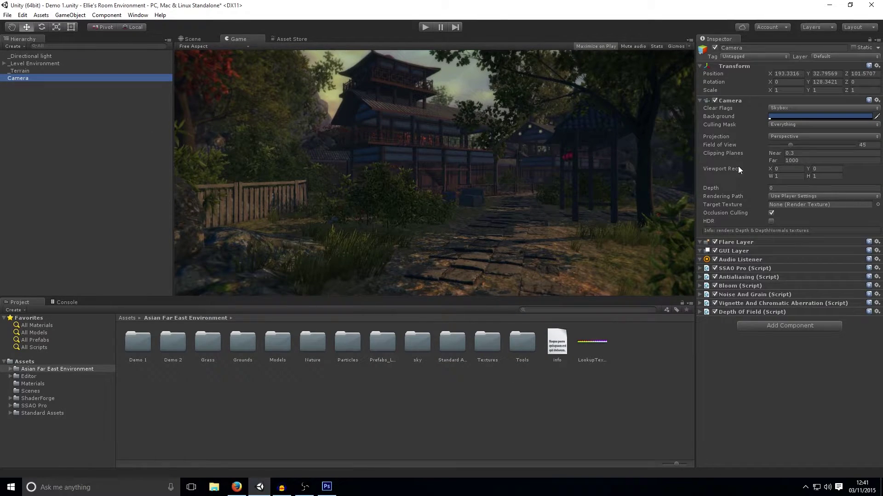
Disable the Camera's vignette, Noise And Grain, Bloom and SSAO Pro effects.
click(710, 311)
click(714, 303)
click(715, 294)
click(715, 286)
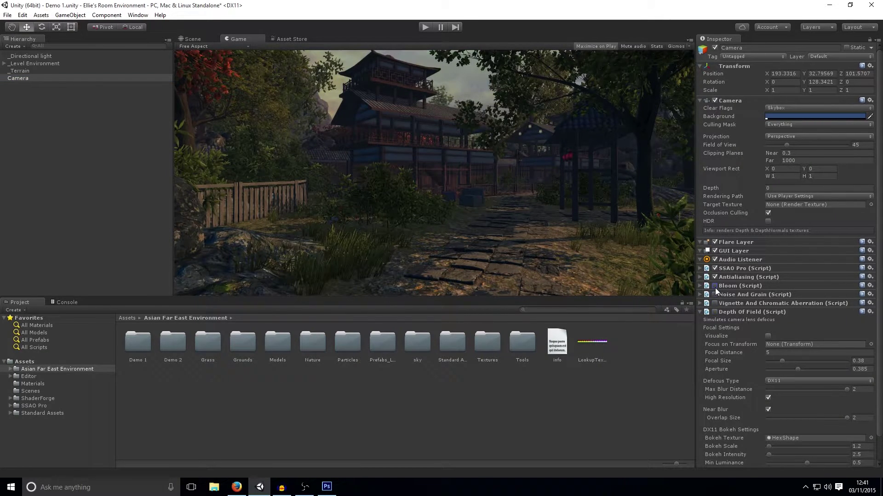
click(714, 269)
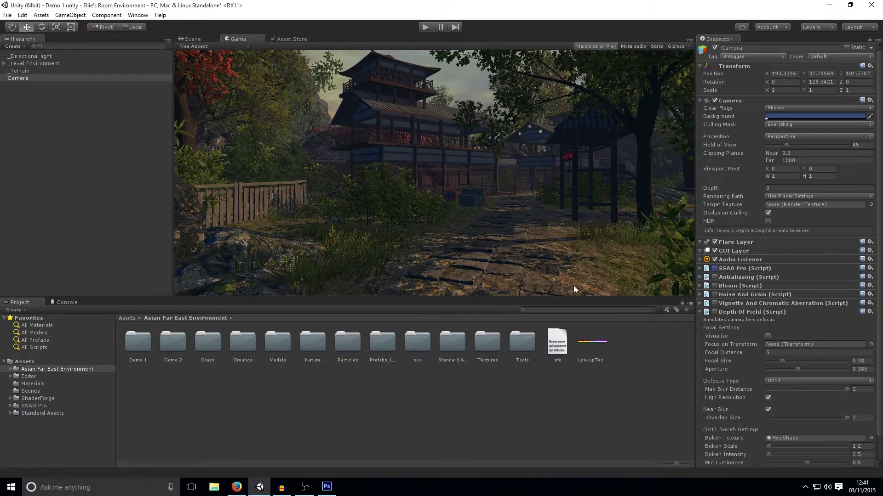
Re-enable SSAO Pro, Antialiasing, Bloom, Noise And Grain, vignette and Depth Of Field.
click(714, 269)
click(714, 277)
click(718, 278)
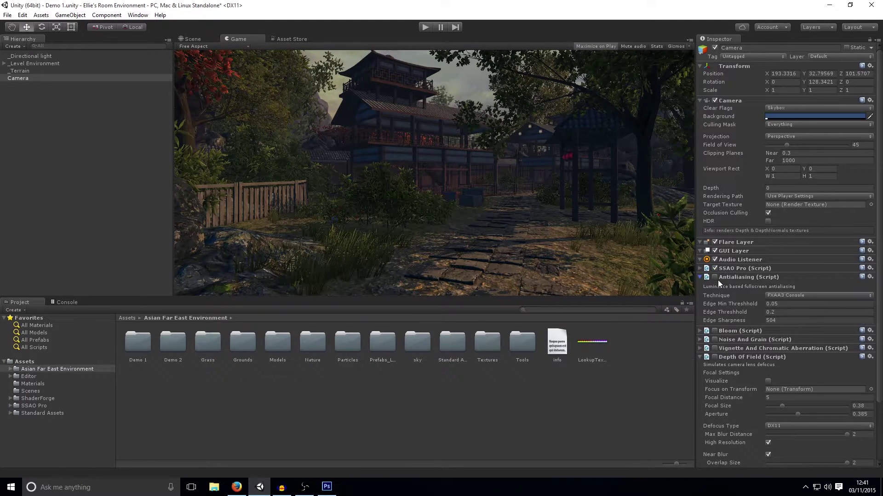
click(700, 277)
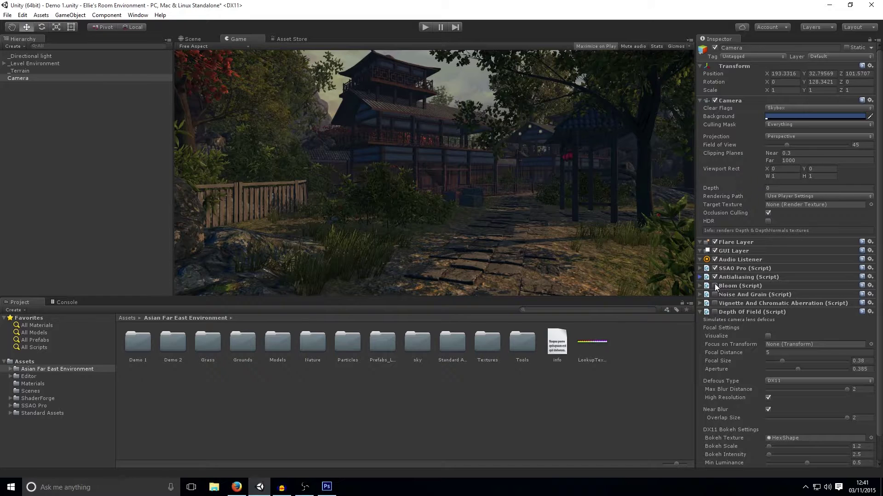
click(715, 286)
click(715, 295)
click(715, 303)
click(713, 312)
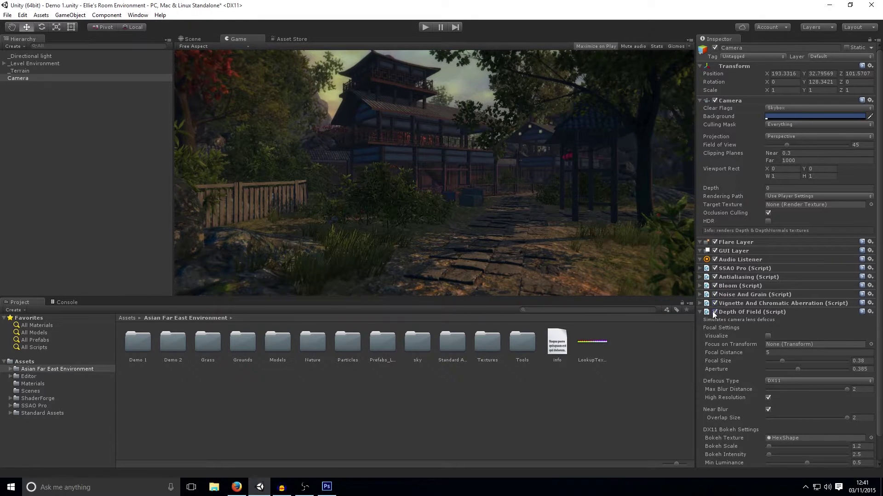
click(701, 311)
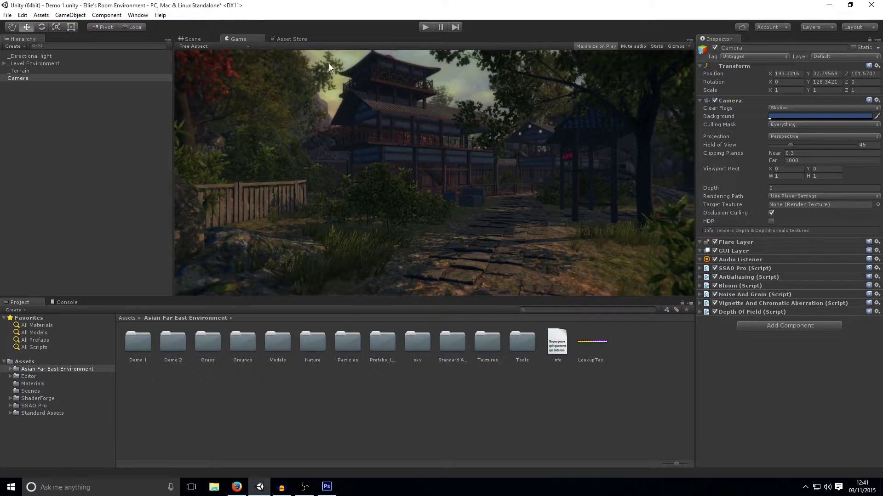
Browse the Component and Assets menus for image effect options without adding anything.
click(121, 16)
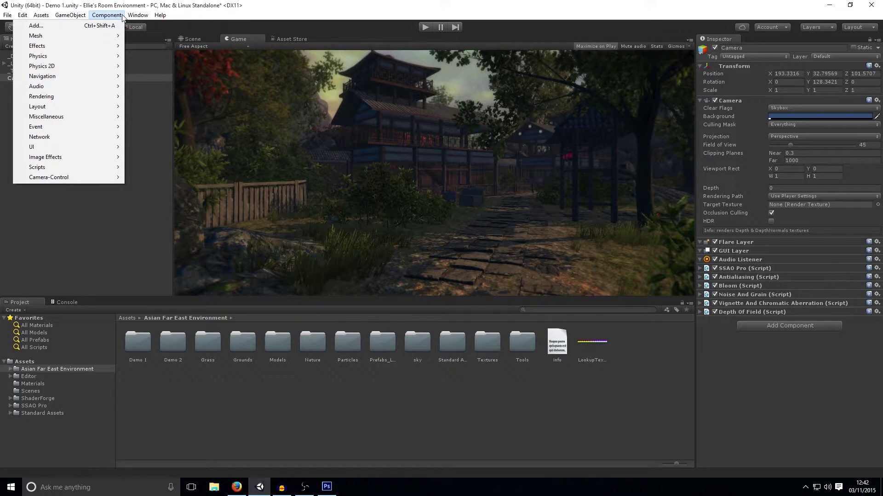
mouse_move(108, 159)
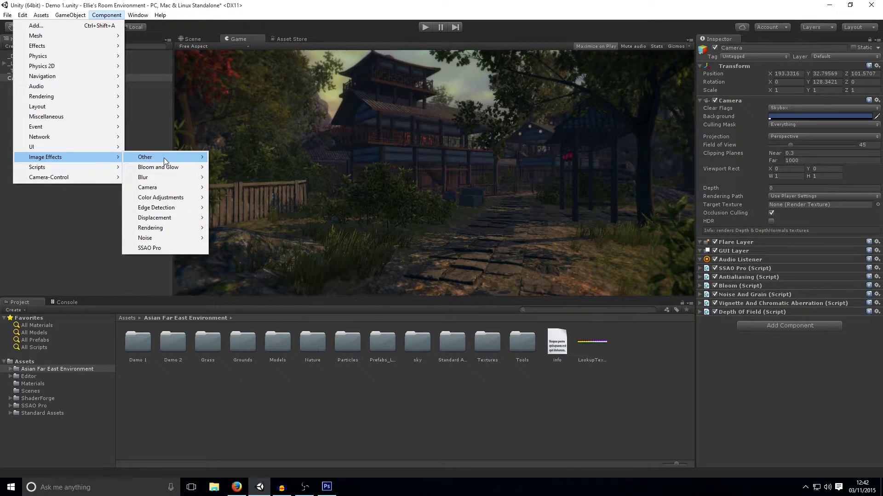
mouse_move(164, 158)
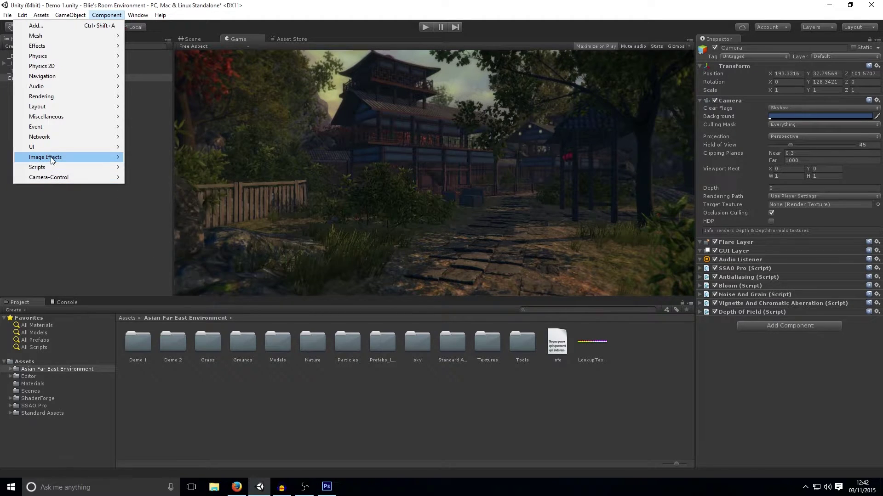
click(95, 15)
click(40, 15)
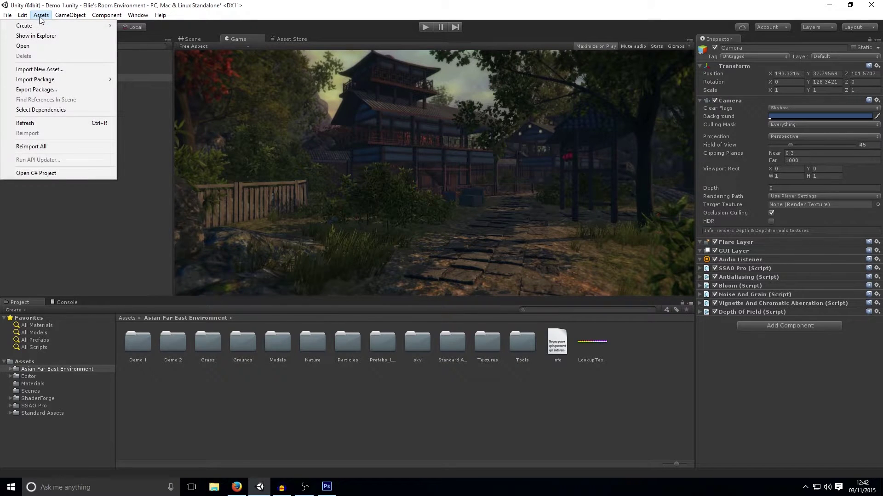
mouse_move(92, 80)
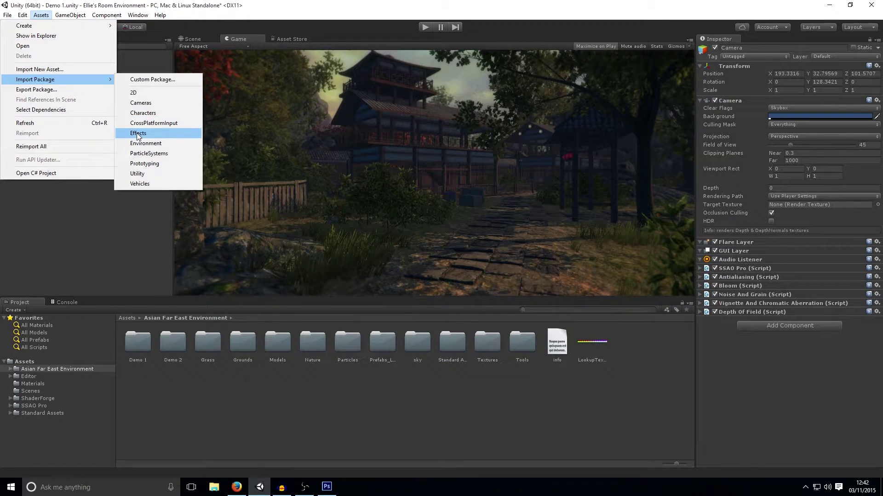
click(93, 194)
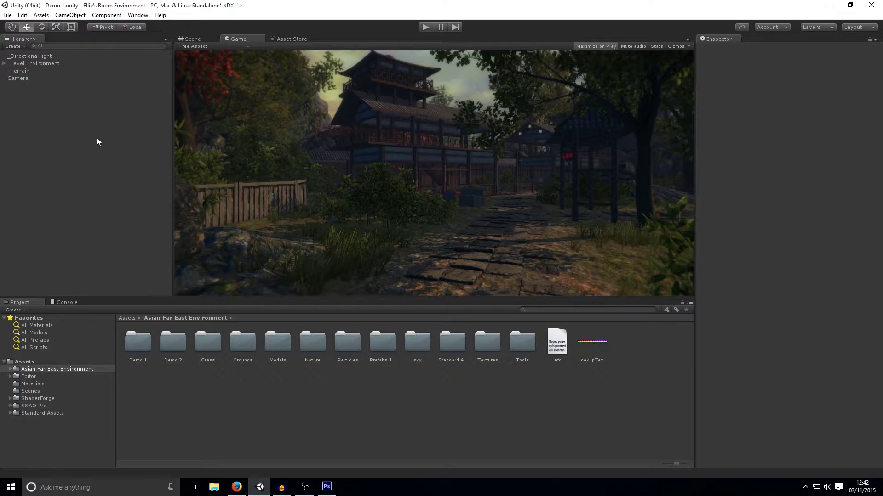
click(110, 17)
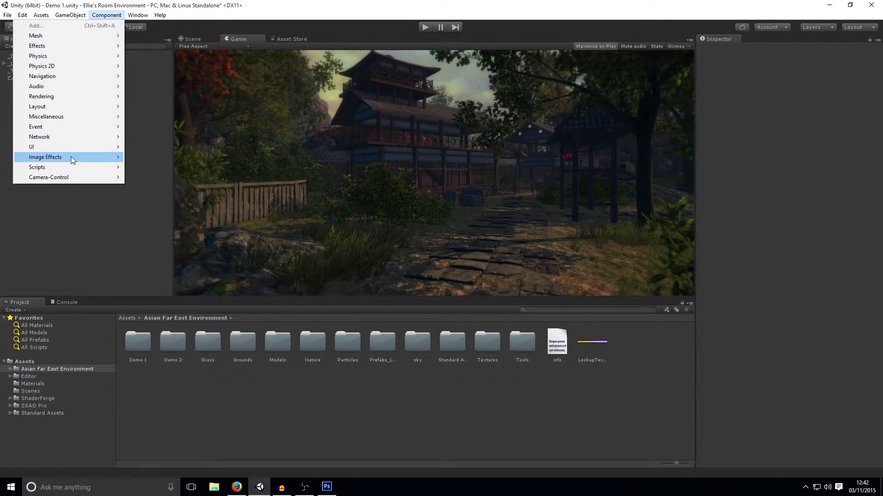
mouse_move(72, 158)
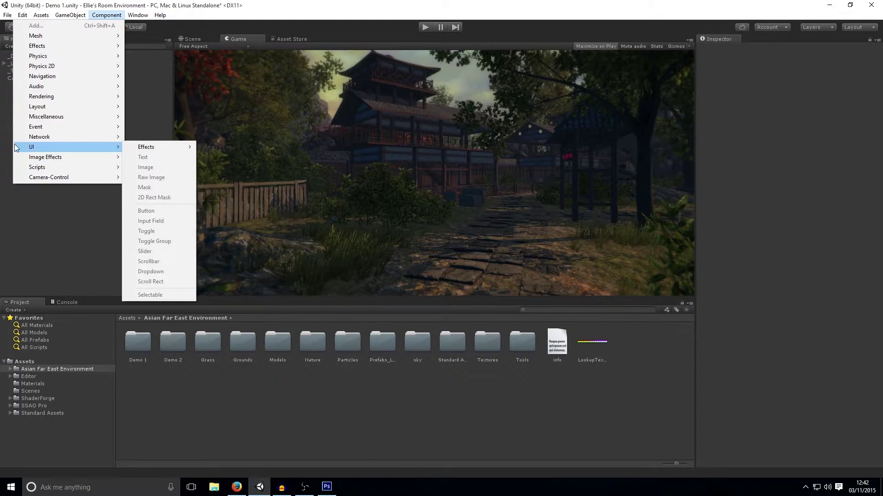
click(72, 202)
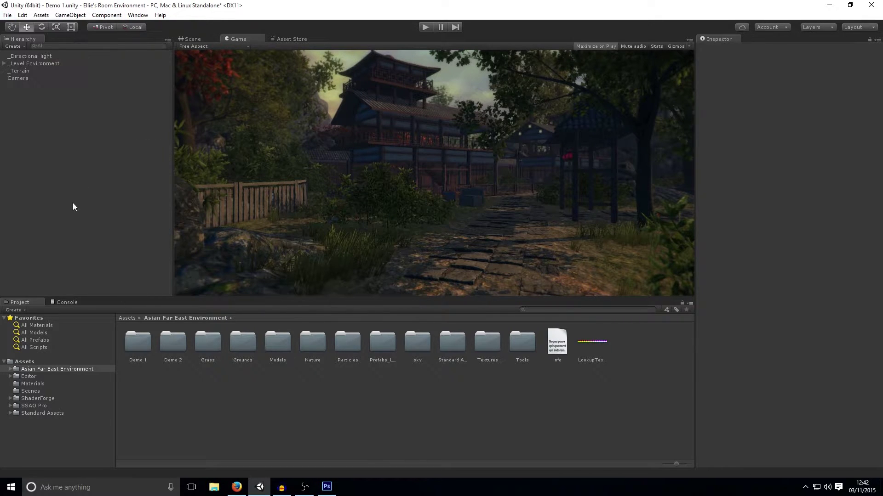
Add Color Correction (3D Lookup Texture) from Image Effects > Color Adjustments to the Camera.
click(27, 79)
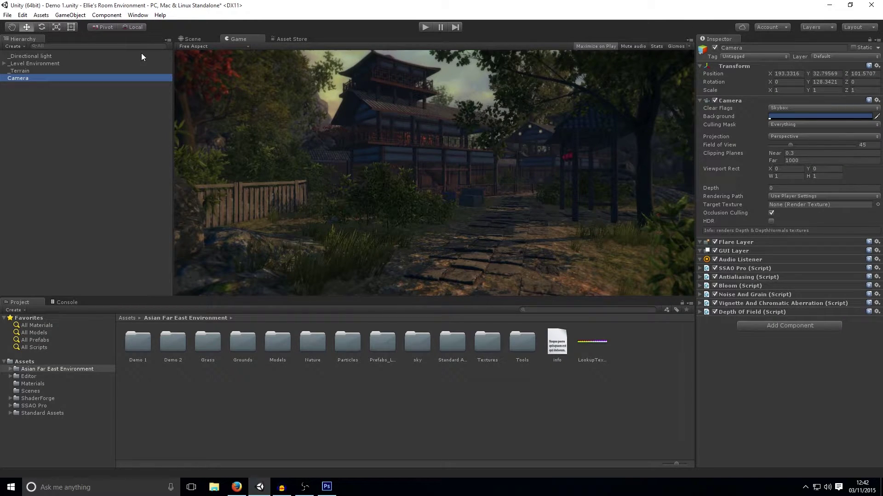
click(107, 15)
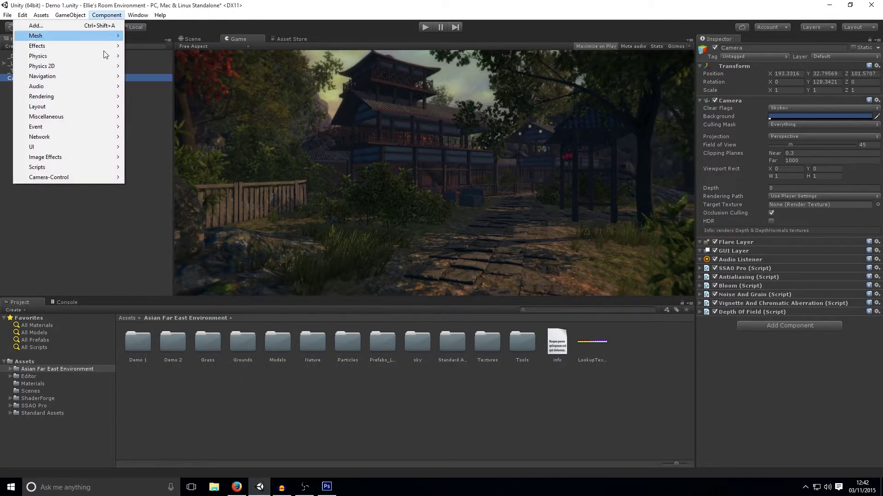
mouse_move(74, 157)
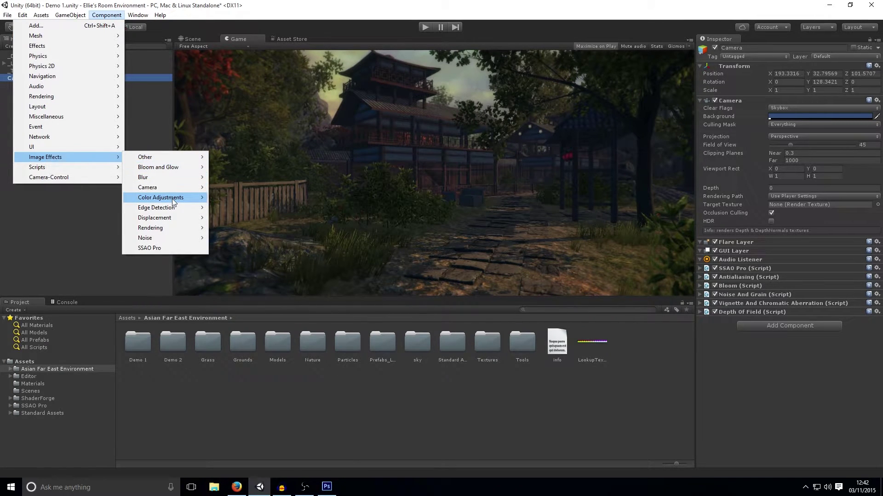
mouse_move(172, 200)
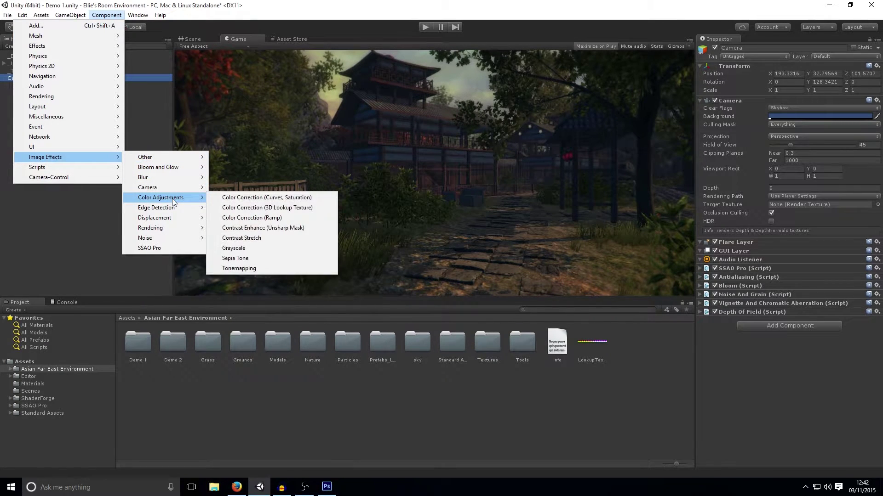
click(252, 210)
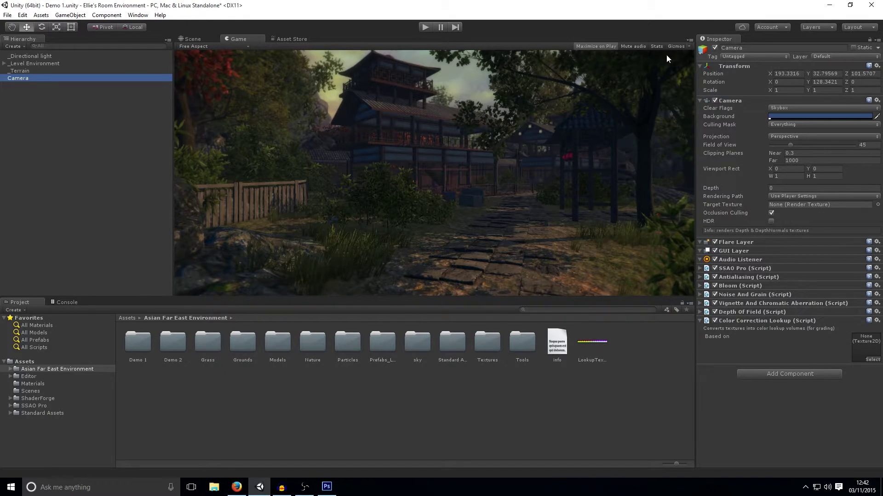
Create a new blank white document in Photoshop.
click(327, 487)
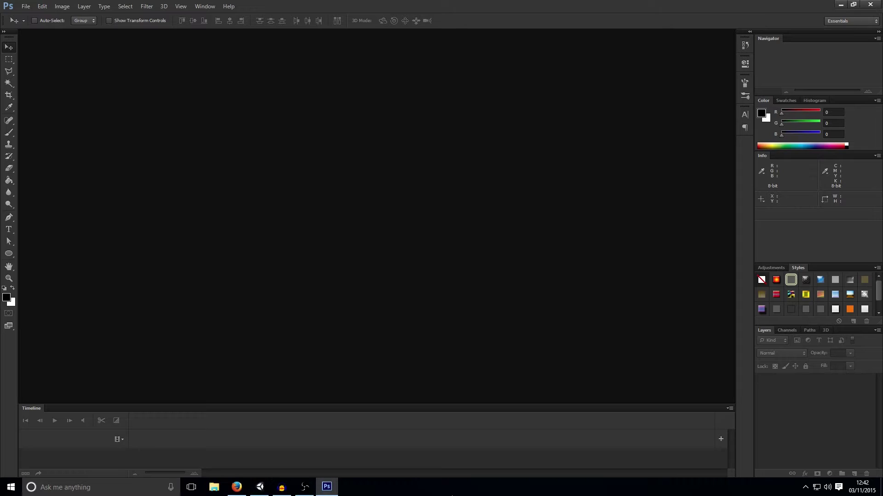
click(27, 7)
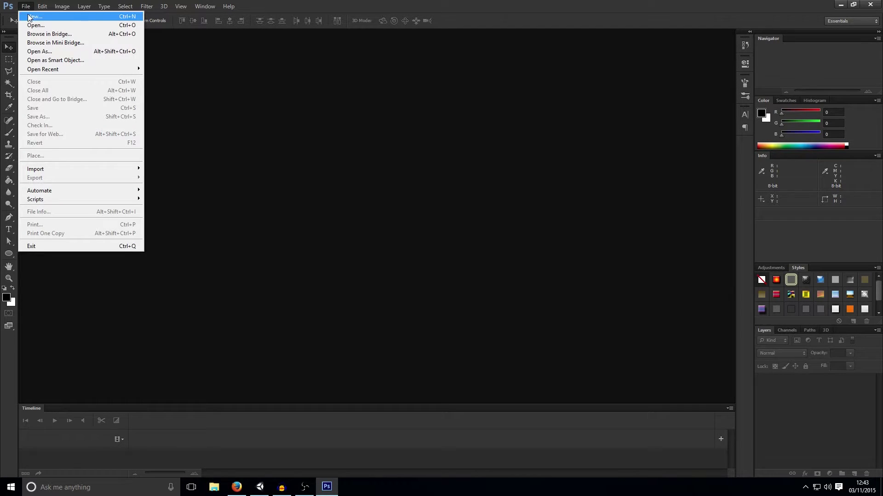
click(28, 17)
click(412, 143)
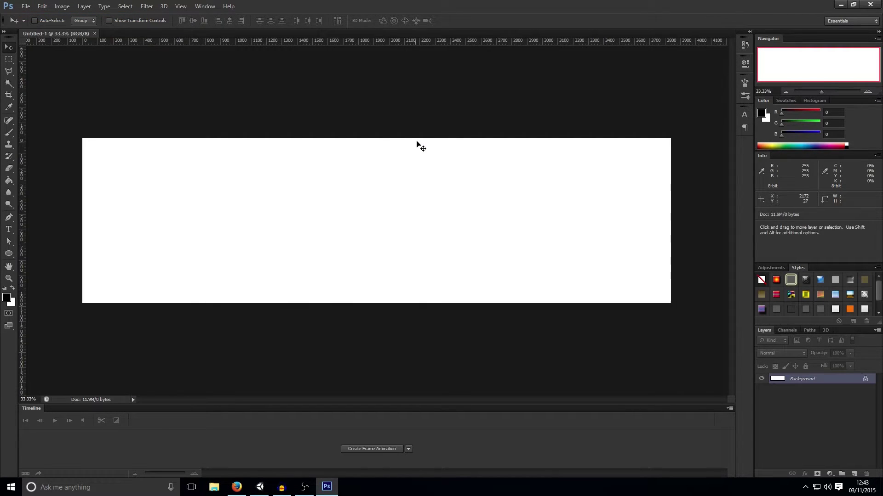
Paste the Unity screenshot, trim the unwanted areas, and copy just the game view.
key(ctrl+v)
click(9, 59)
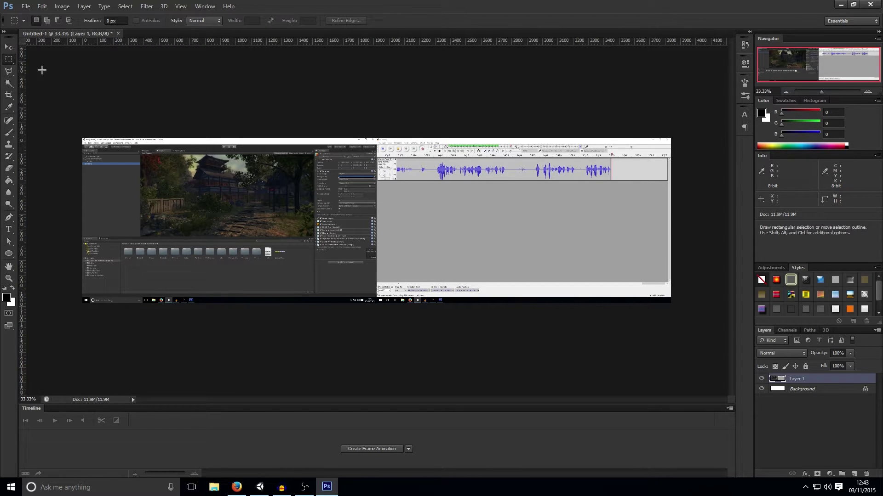
drag(674, 305, 325, 75)
key(Delete)
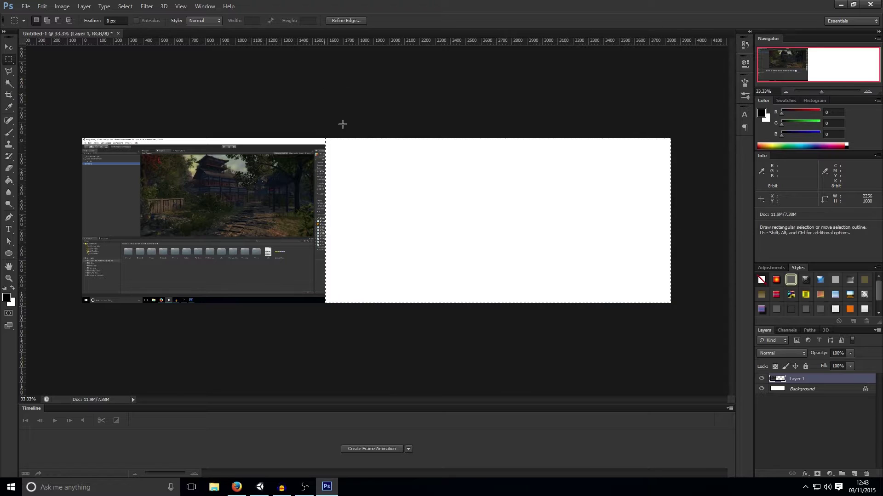
drag(507, 387, 4, 243)
key(Delete)
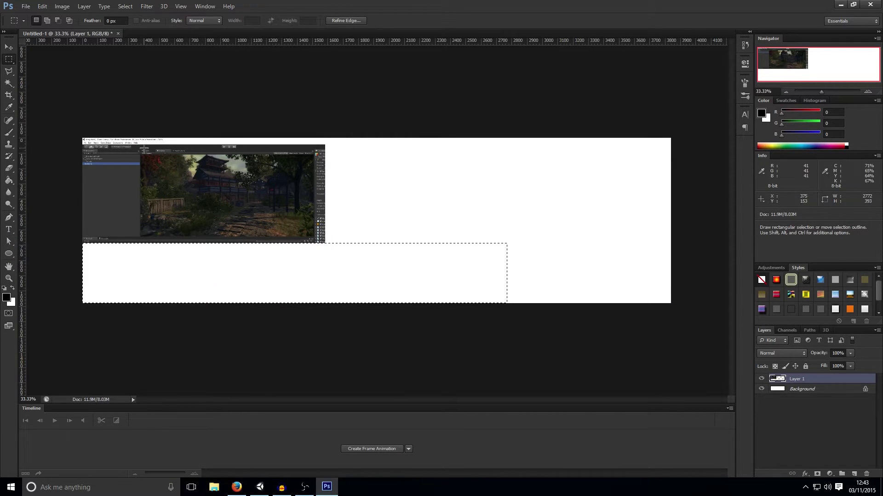
drag(139, 154, 311, 239)
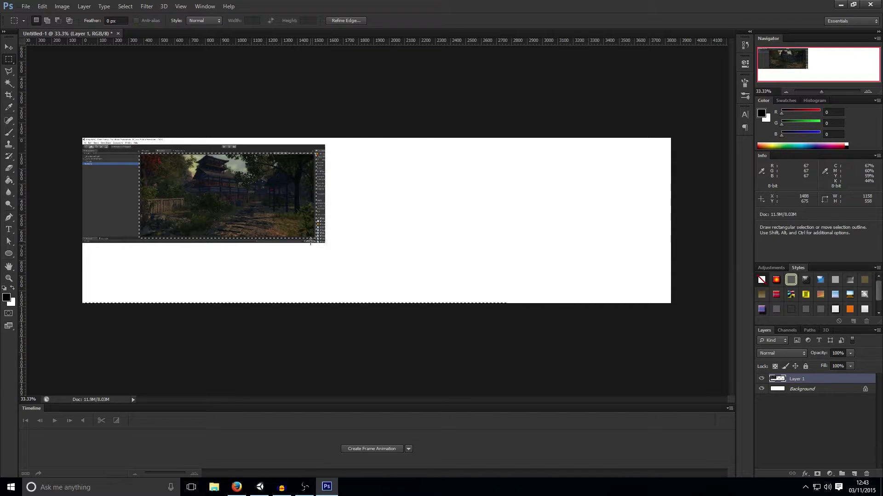
key(ctrl+c)
Paste the game view into a new 1158×558 document and close Untitled-1 unsaved.
click(26, 7)
click(27, 15)
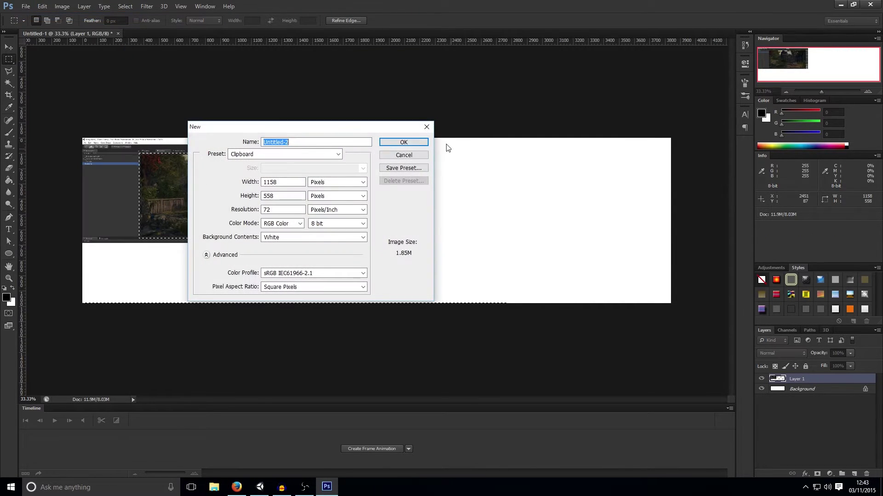
click(403, 142)
key(ctrl+v)
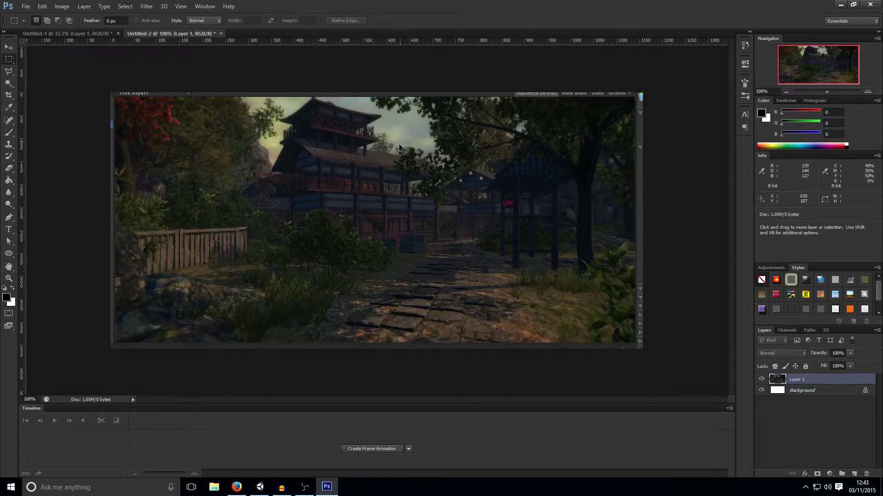
click(118, 33)
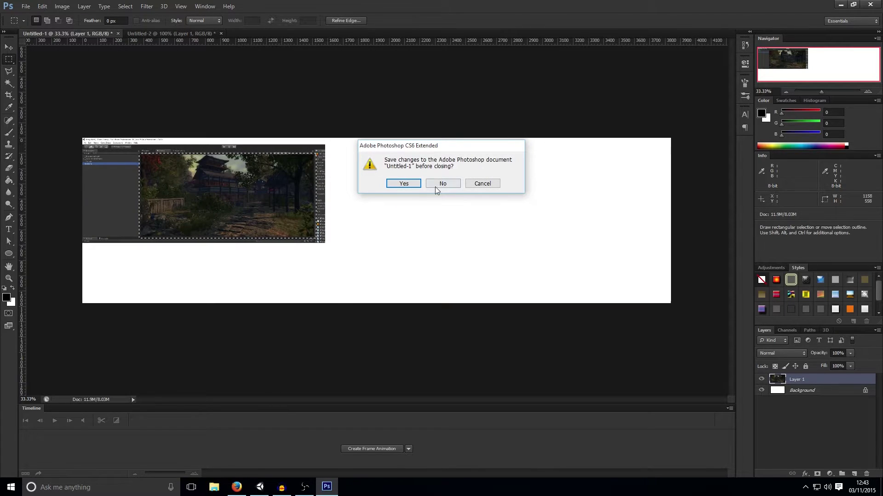
click(435, 186)
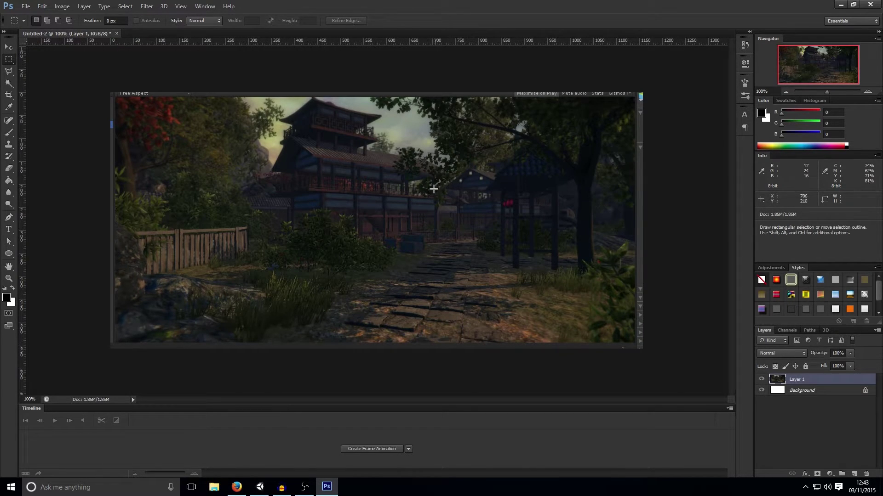
Open 3DUnwrappedContrastEnhance.png and move its strip into Untitled-2 as Layer 2.
click(25, 6)
click(31, 26)
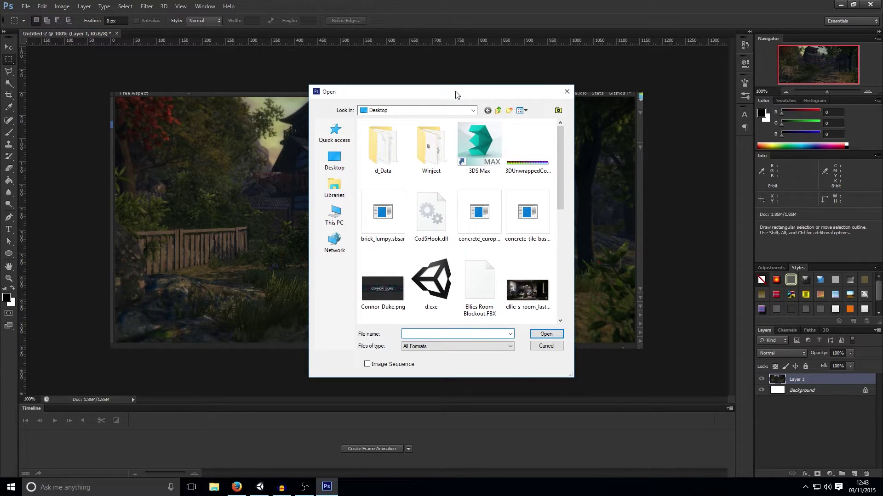
drag(455, 94, 248, 49)
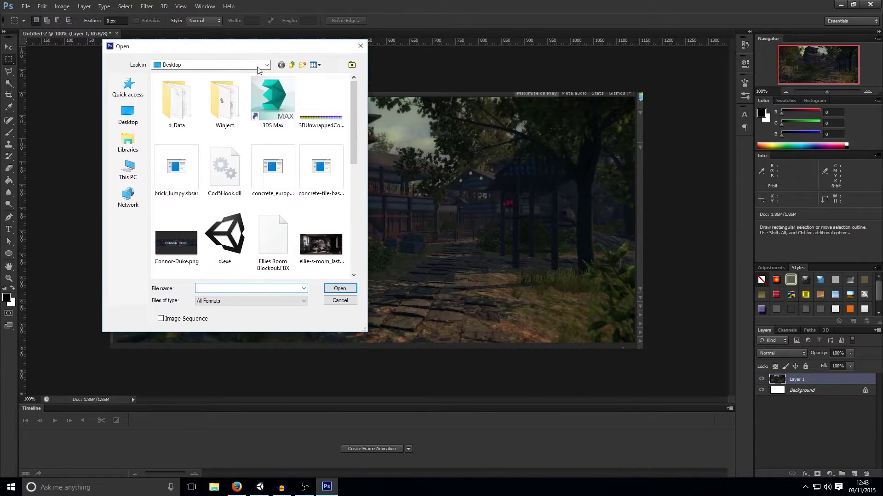
click(343, 112)
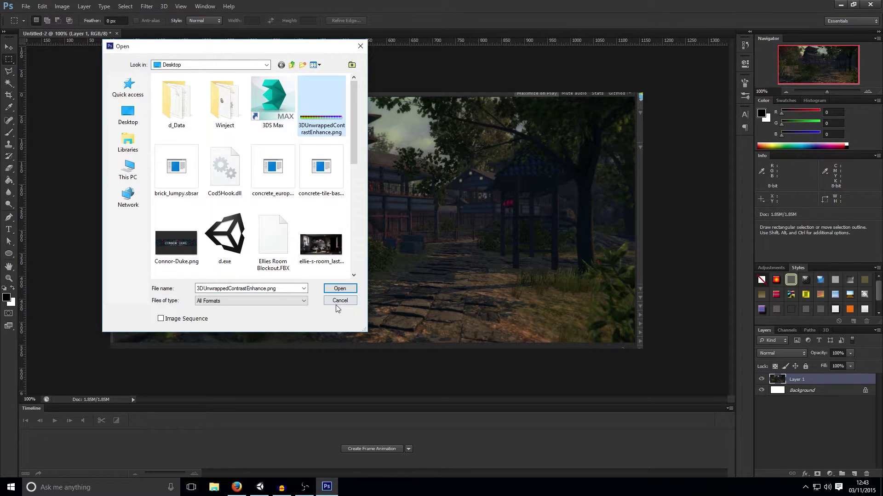
click(338, 288)
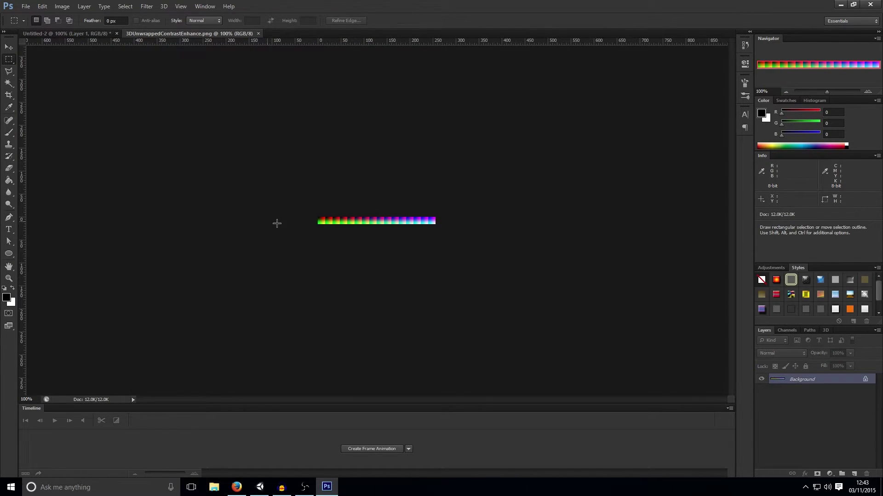
alt+scroll(277, 224, up, 3)
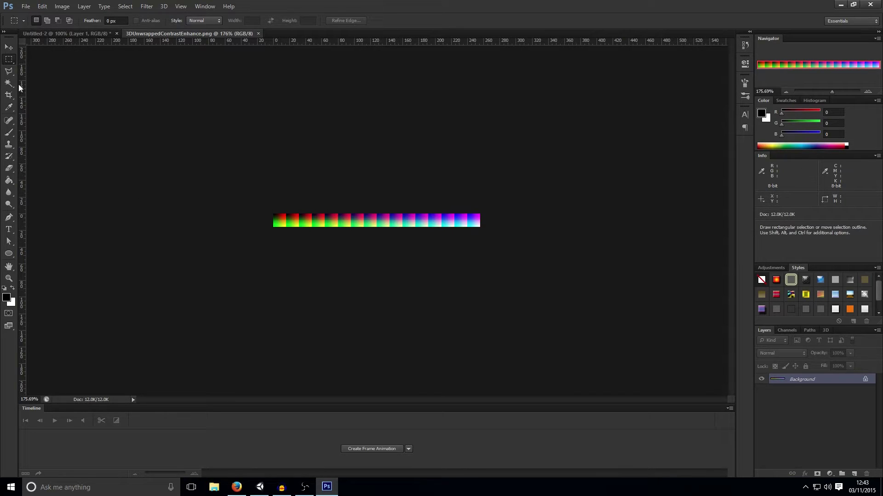
click(11, 49)
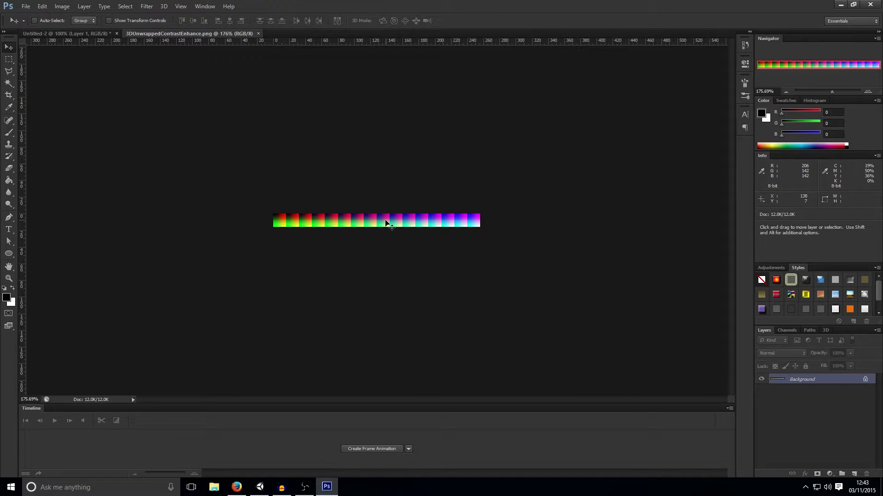
drag(58, 37, 580, 340)
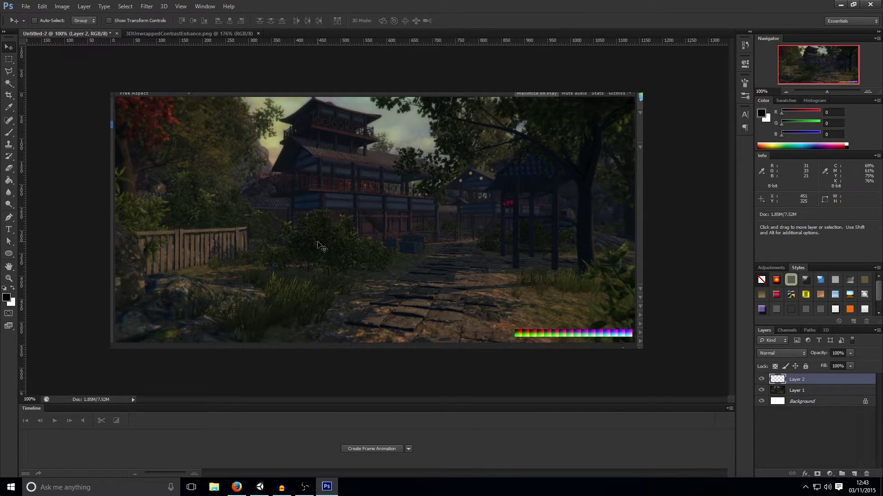
Rename Layer 2 to LUT.
right_click(801, 381)
click(801, 380)
double_click(801, 380)
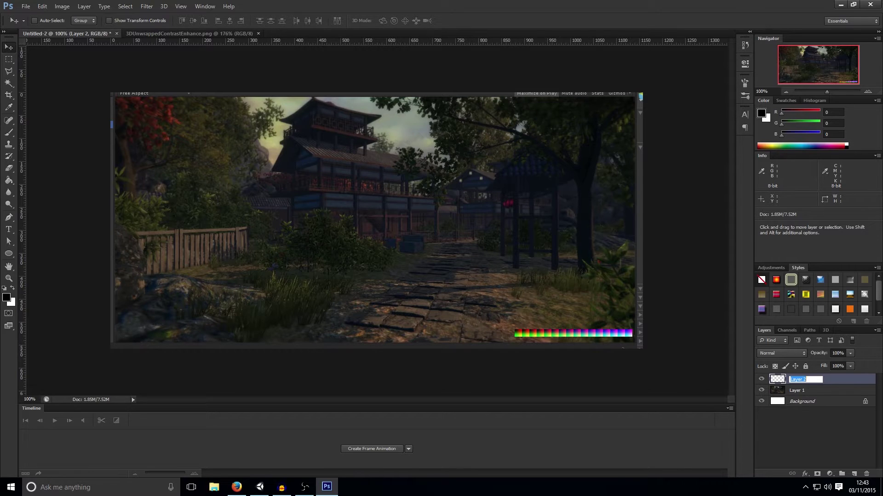
text(LUT)
key(Return)
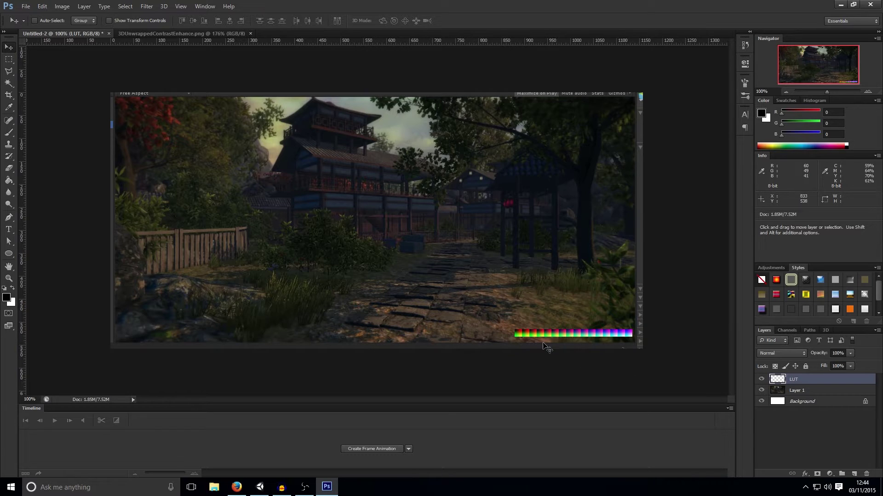
Add a Hue/Saturation layer over Layer 1, then delete it and reselect LUT.
click(810, 396)
click(829, 474)
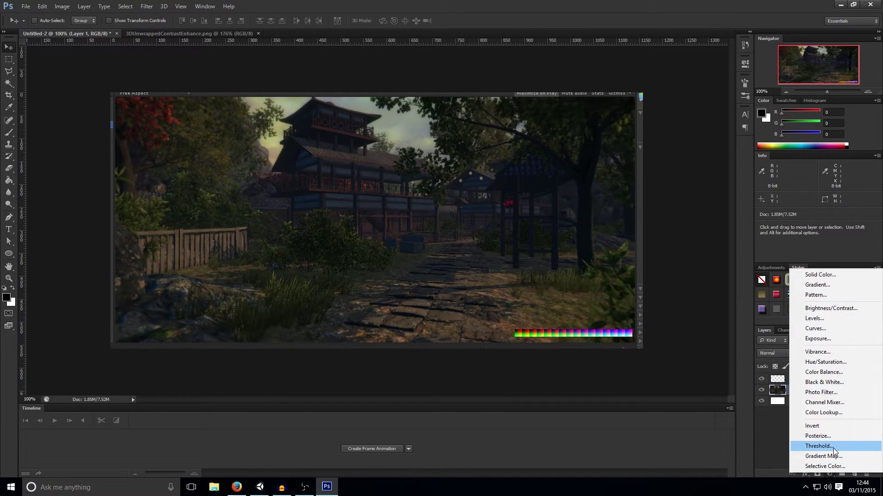
click(825, 362)
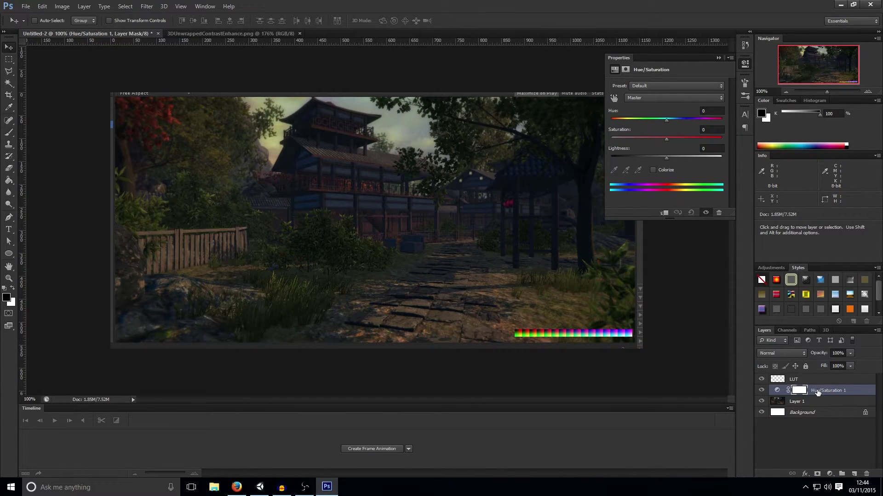
key(Delete)
click(803, 379)
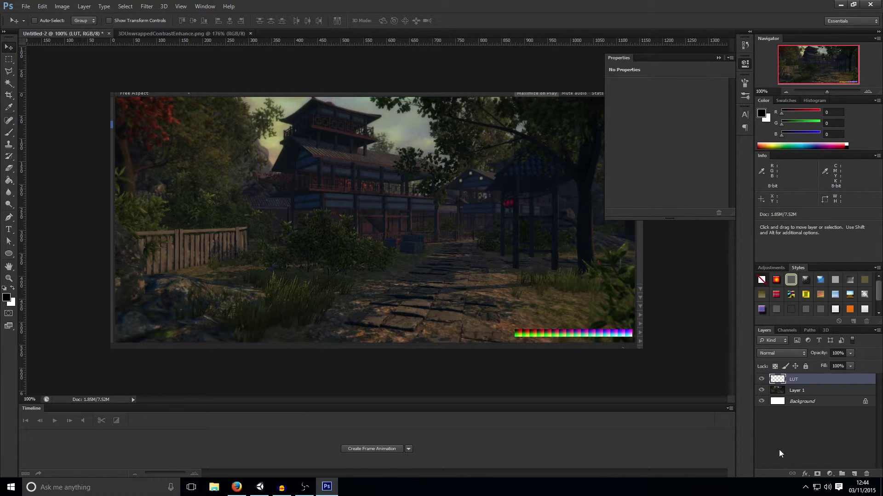
Add a Photo Filter layer and, after trying cooling filters, set Warming Filter (85) at 25% density.
click(829, 474)
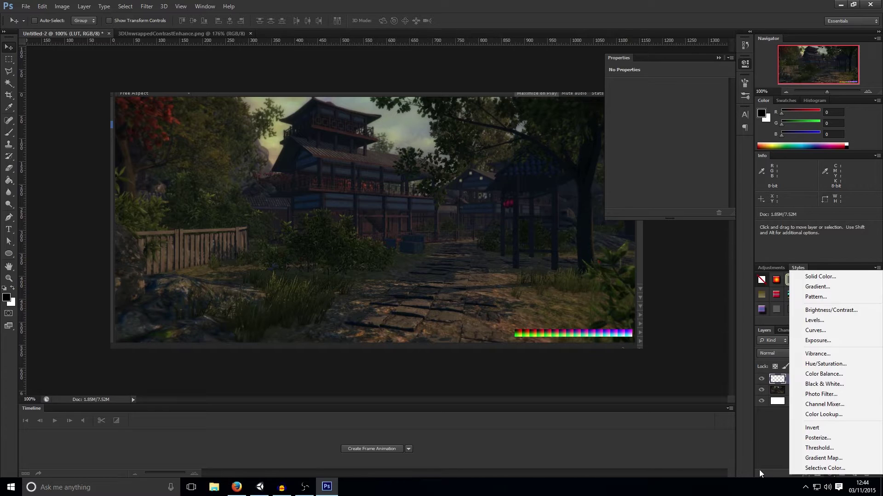
click(759, 470)
click(829, 474)
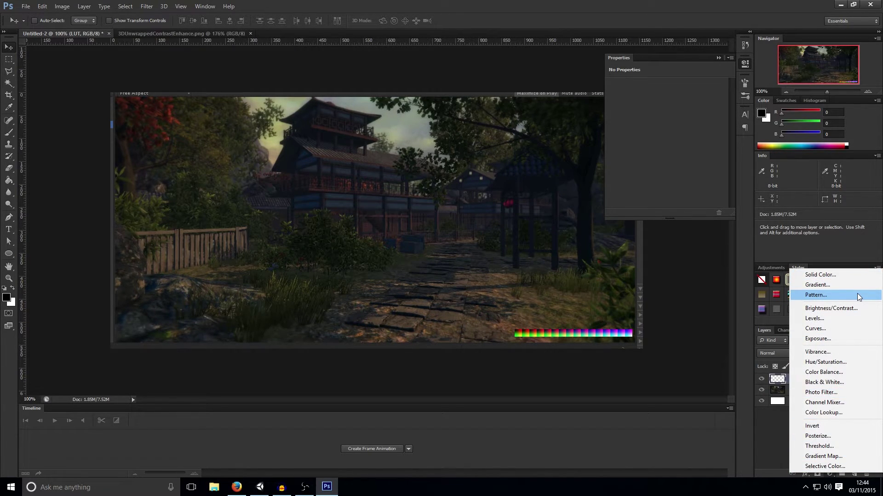
click(836, 393)
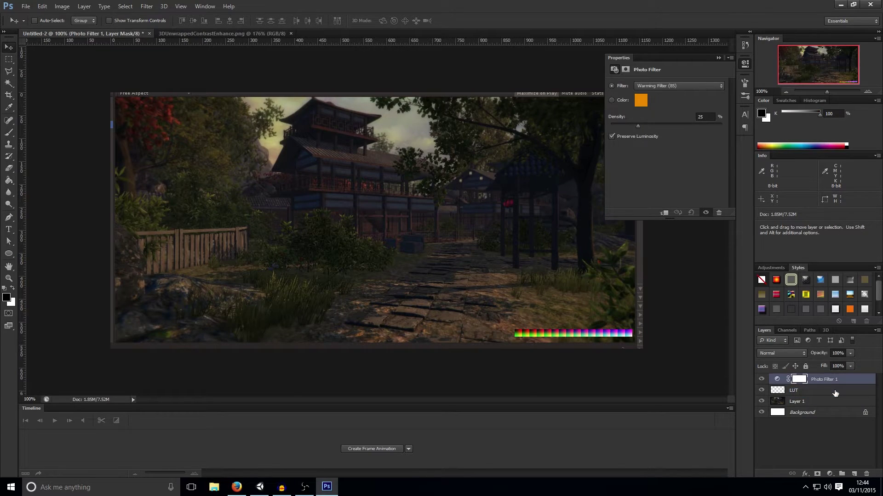
click(683, 88)
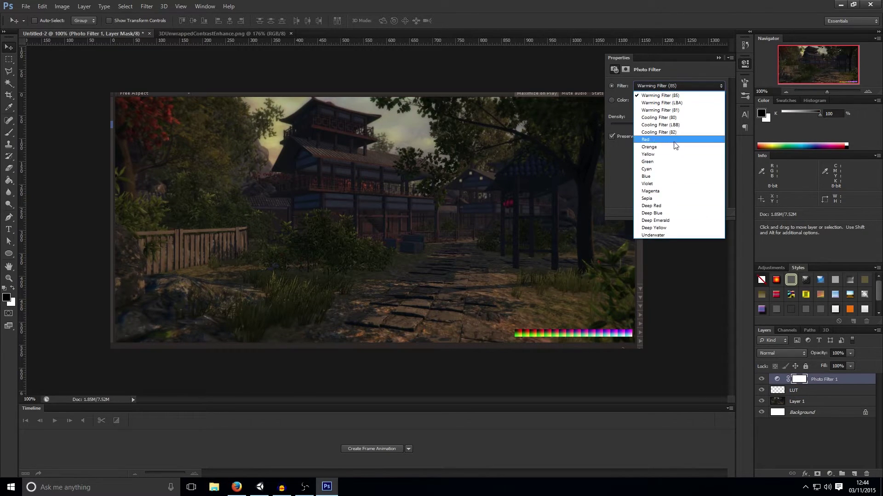
click(649, 133)
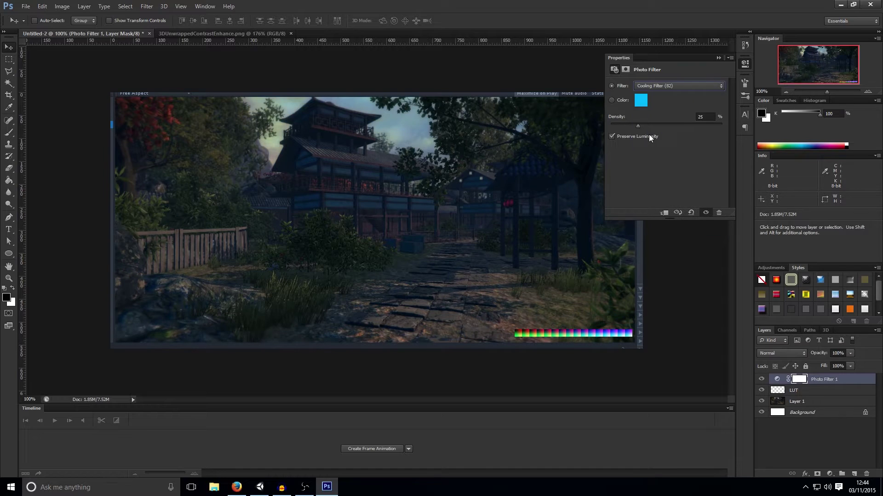
click(662, 86)
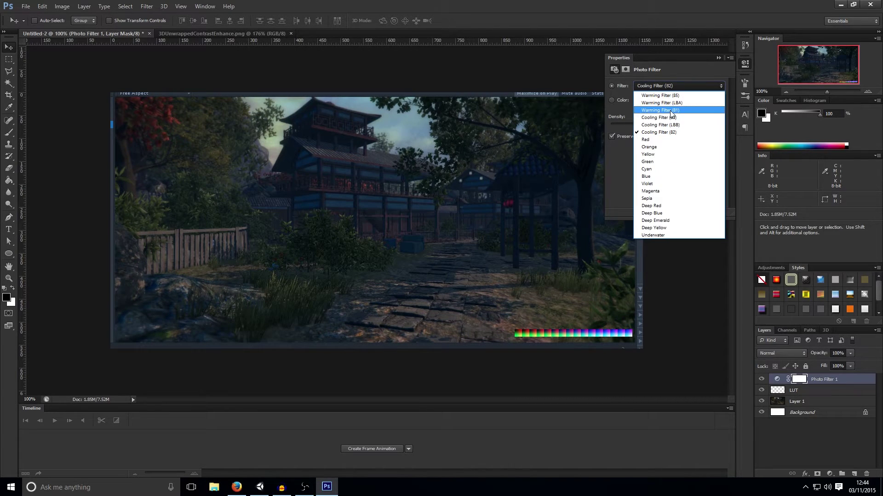
click(671, 99)
click(671, 87)
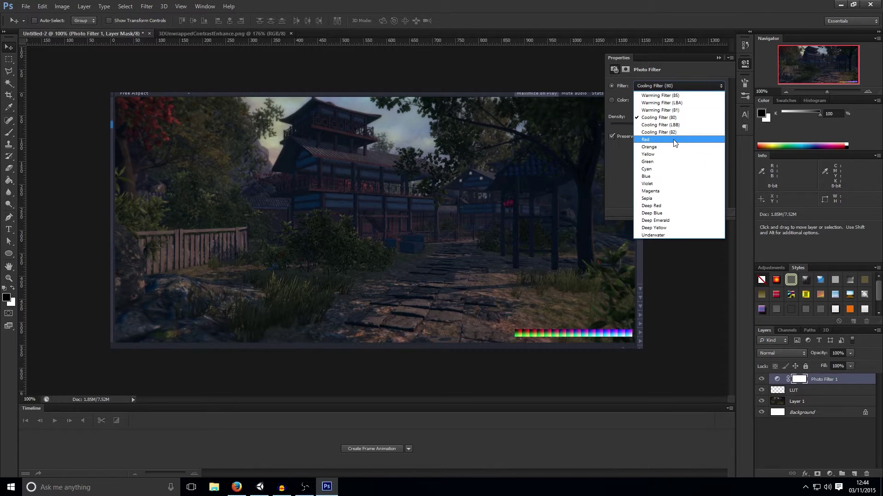
click(674, 111)
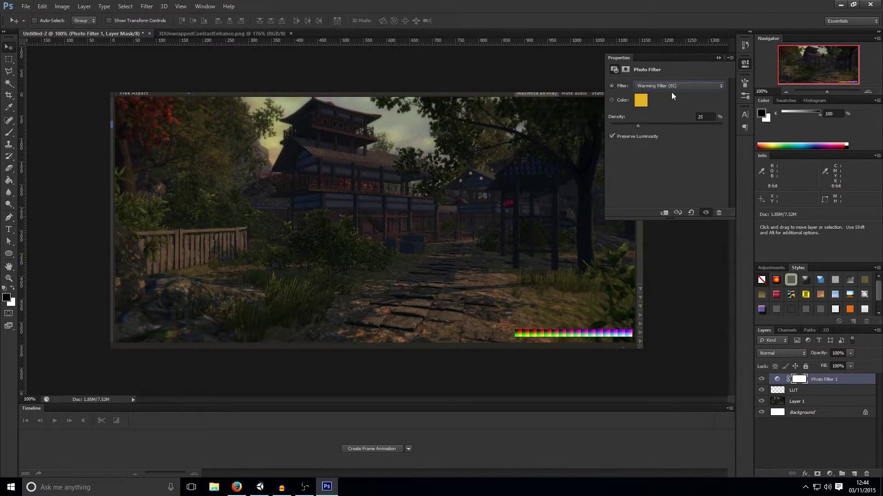
click(671, 86)
click(672, 96)
Toggle the Photo Filter layer off and on to compare, then close its settings.
click(762, 379)
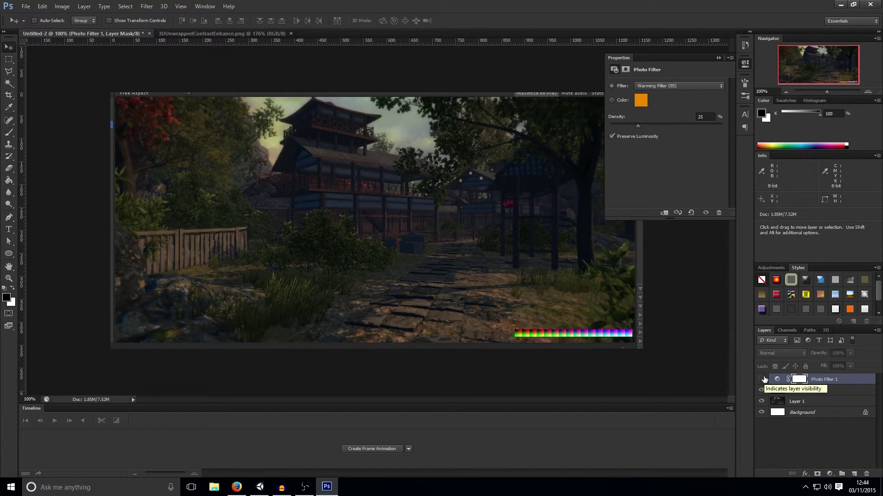
click(762, 379)
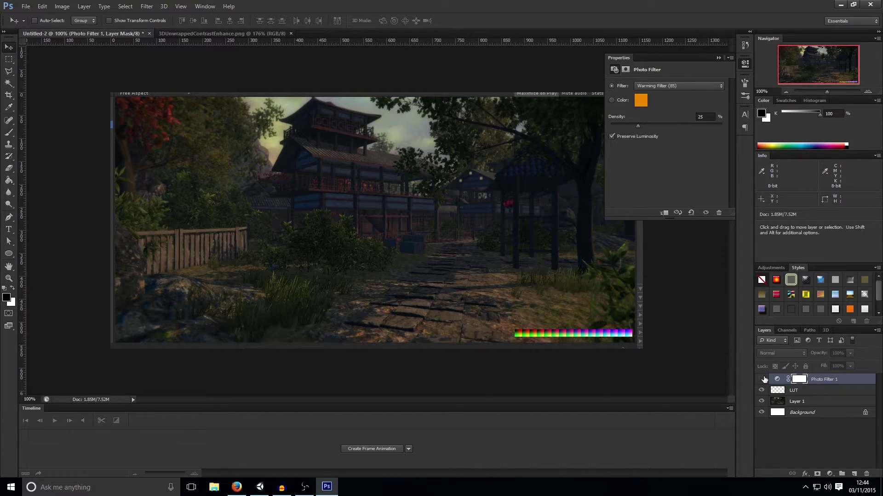
click(724, 58)
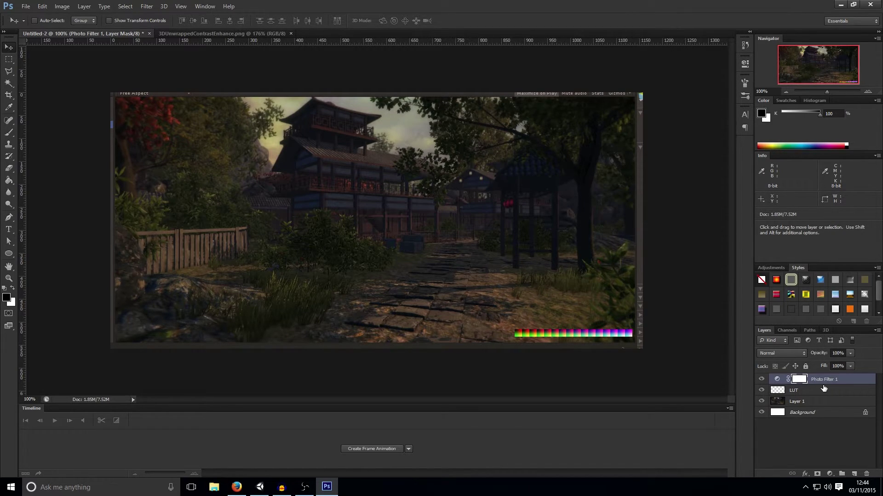
click(829, 473)
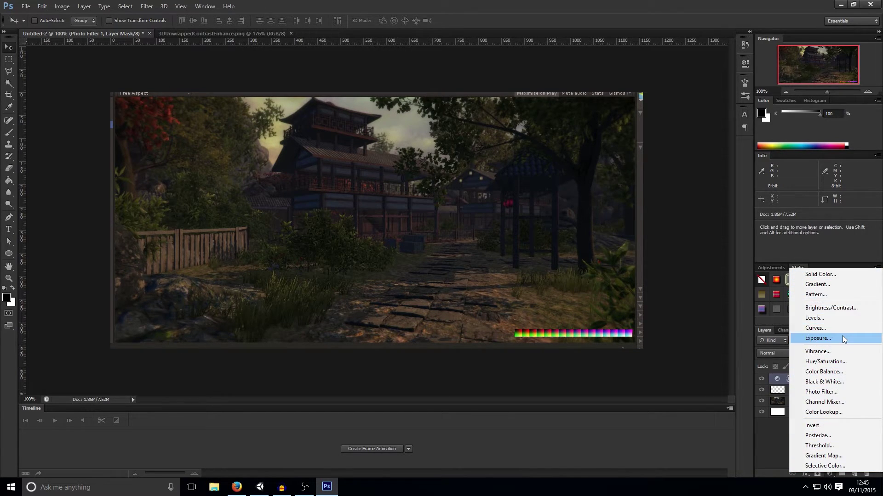
Add Brightness/Contrast (brightness 42, contrast 31), then a Curves layer with one slightly raised point.
click(842, 314)
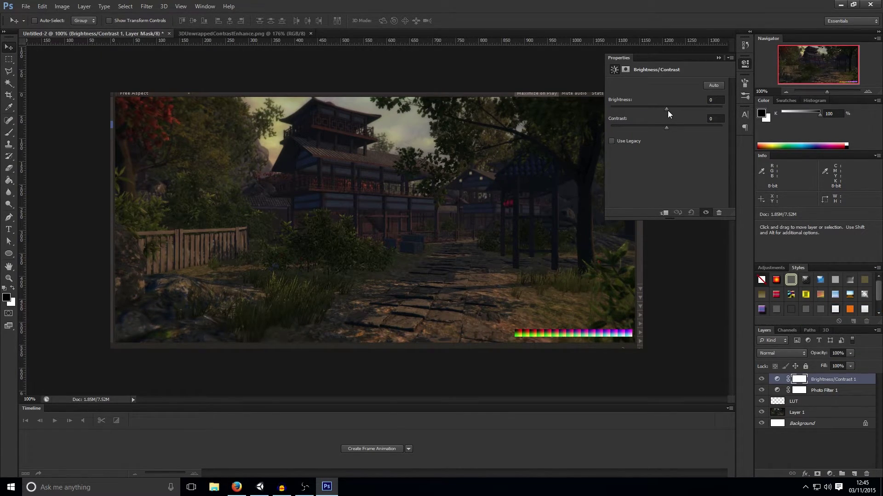
drag(667, 110, 682, 103)
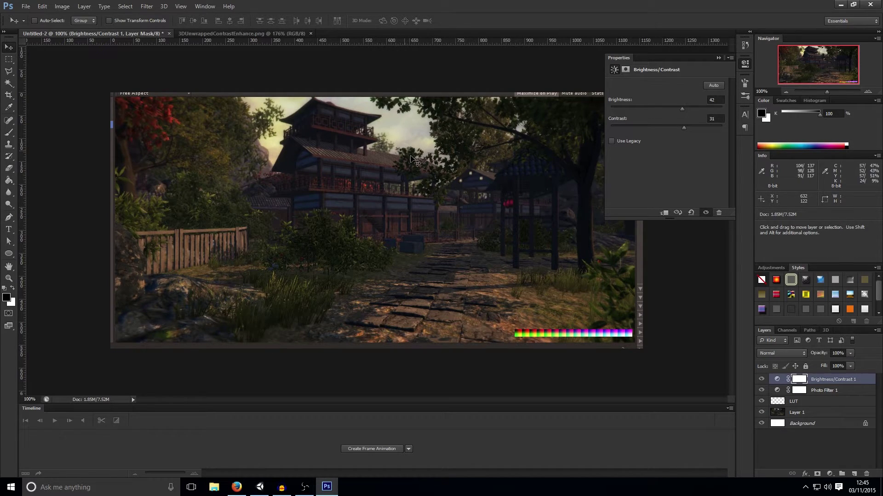
click(830, 474)
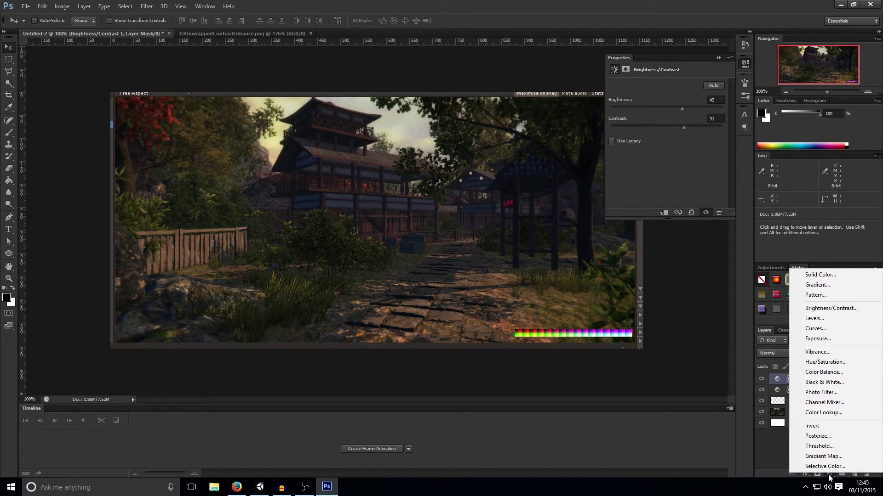
click(814, 328)
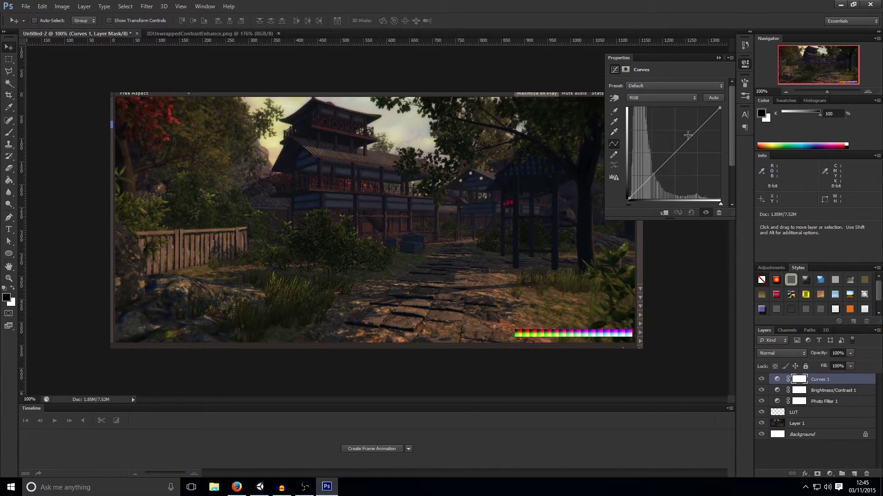
click(658, 174)
drag(658, 173, 658, 171)
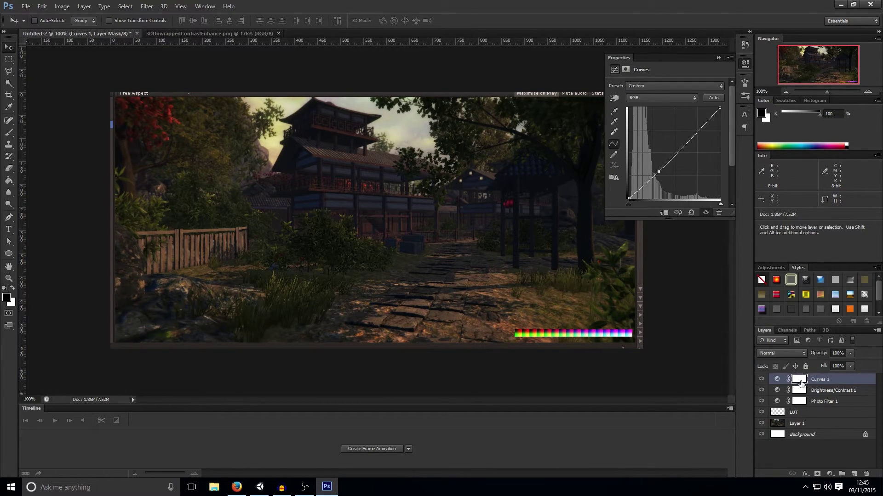
click(830, 476)
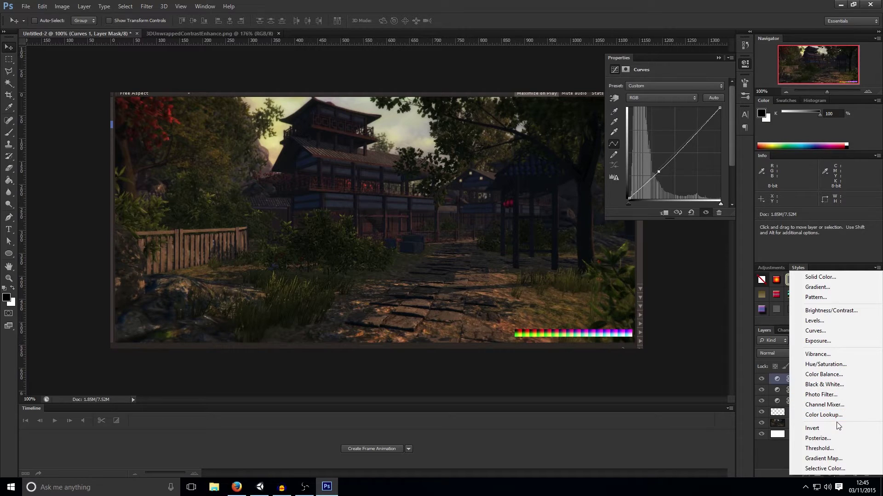
Add a Hue/Saturation adjustment layer with Hue reset to 0.
click(834, 366)
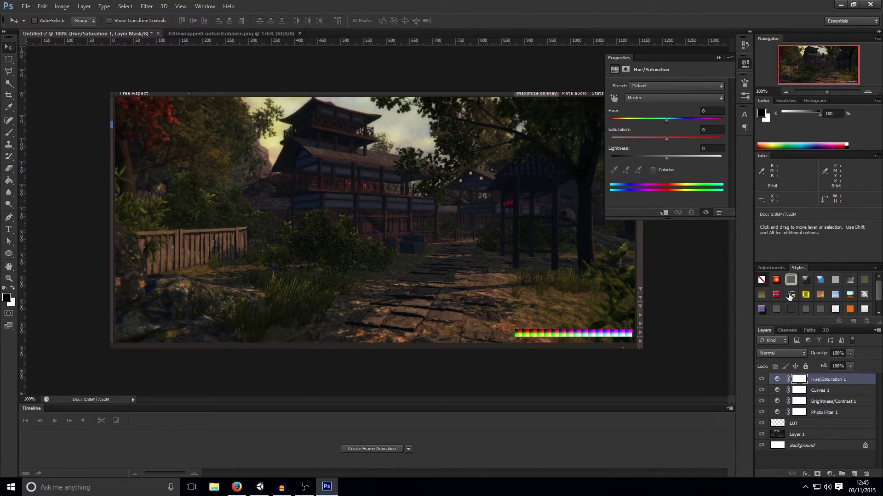
drag(666, 140, 609, 124)
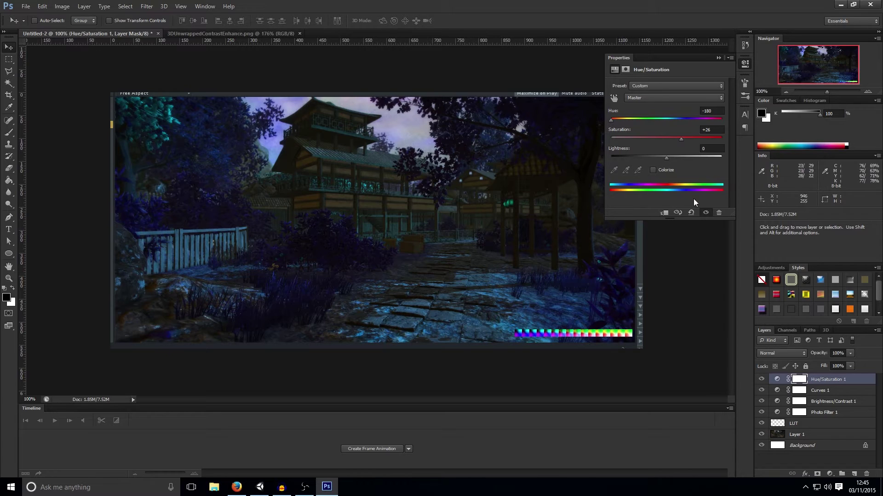
click(617, 108)
text(0)
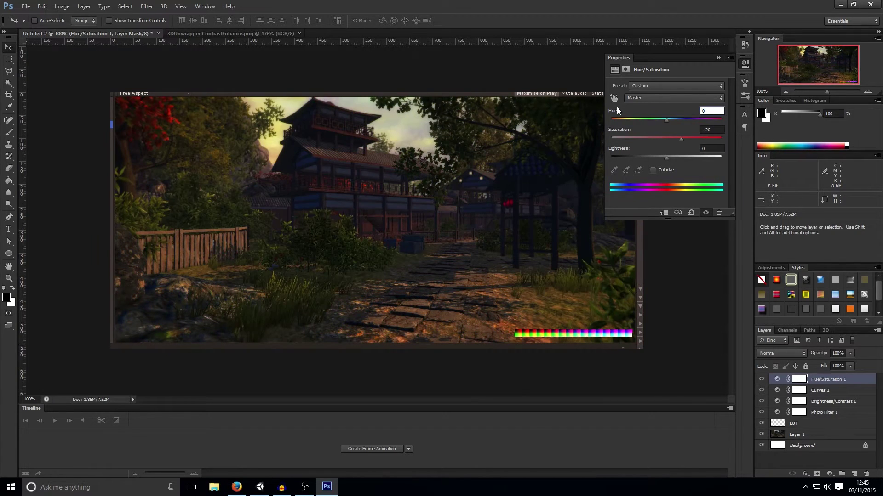
key(Return)
Reset Saturation and give it a slight boost to about +10.
click(703, 130)
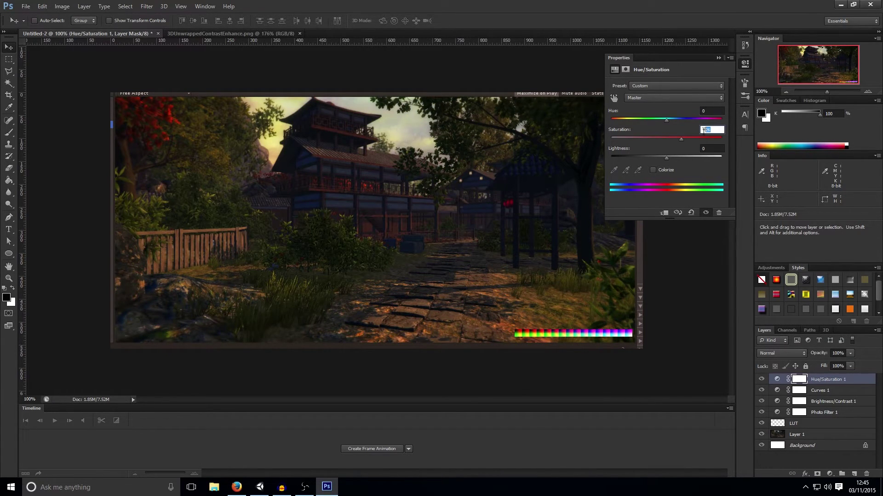
text(0)
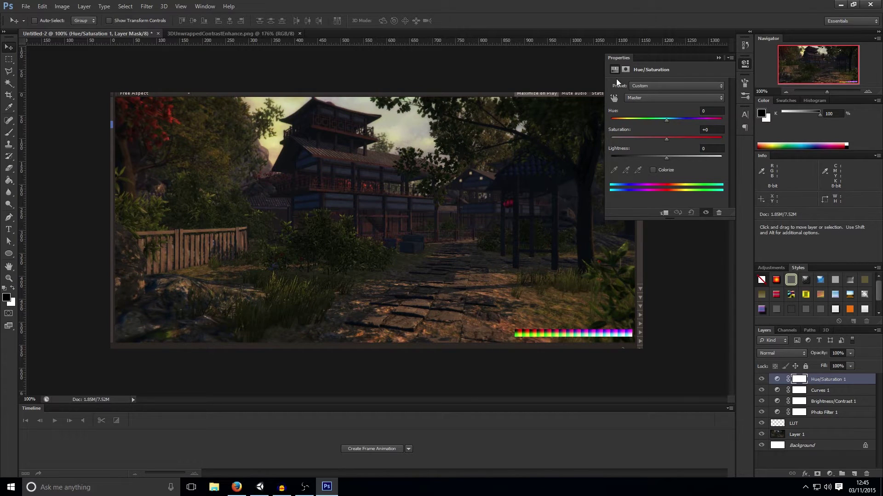
mouse_move(667, 141)
mouse_down()
mouse_move(642, 143)
mouse_move(671, 148)
mouse_up()
click(719, 59)
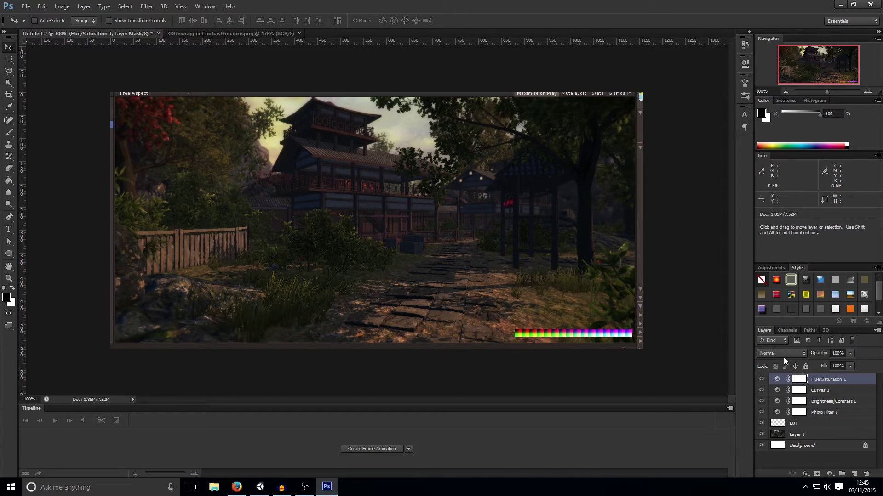
click(817, 474)
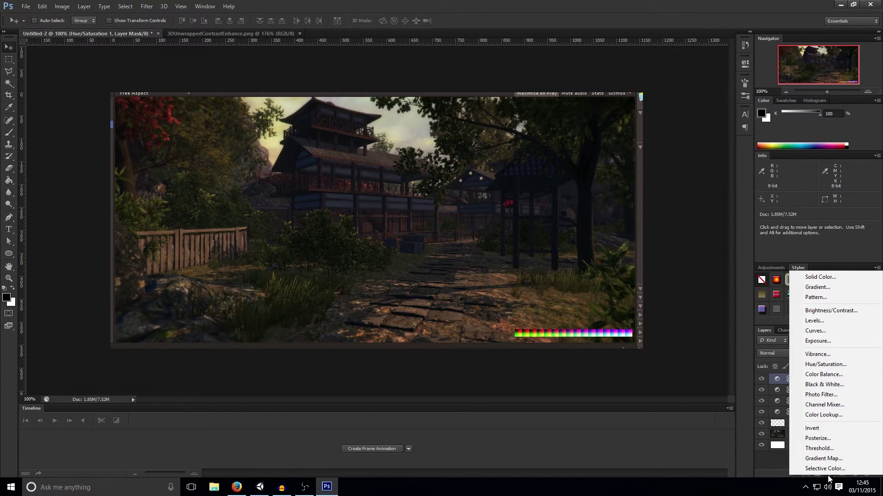
Add a Channel Mixer adjustment with Red output and the Default preset, undoing a monochrome trial.
click(825, 405)
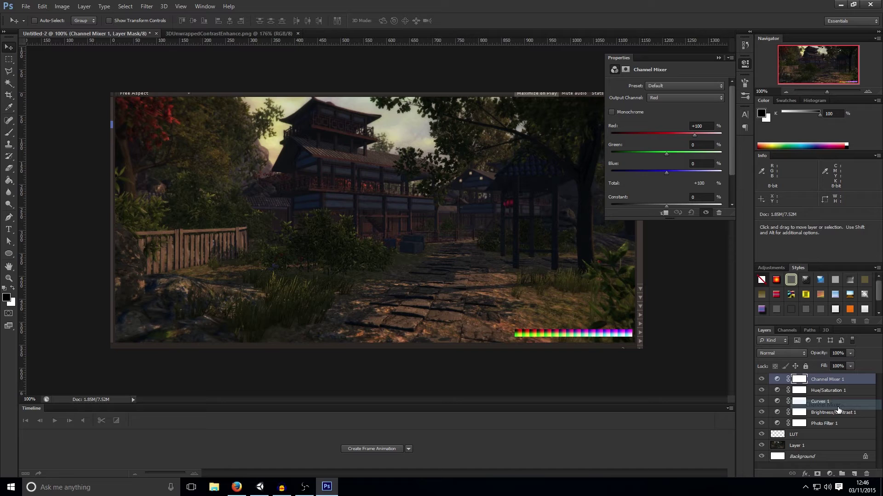
click(633, 112)
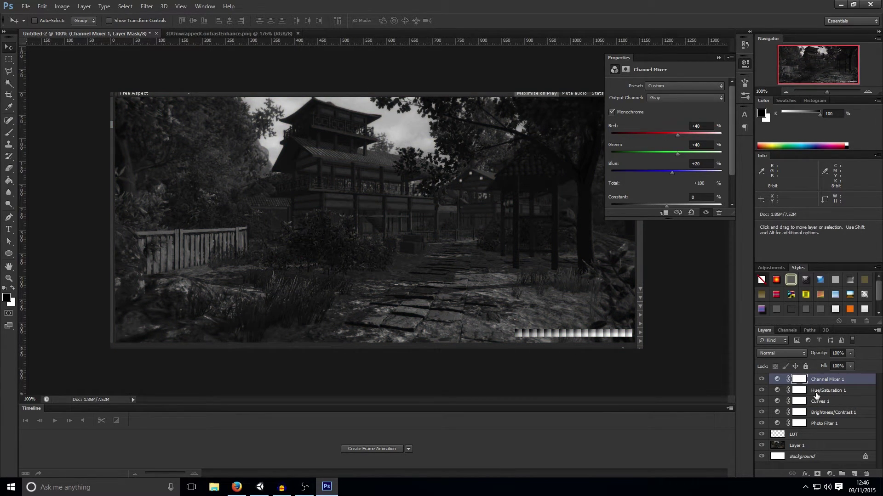
key(ctrl+z)
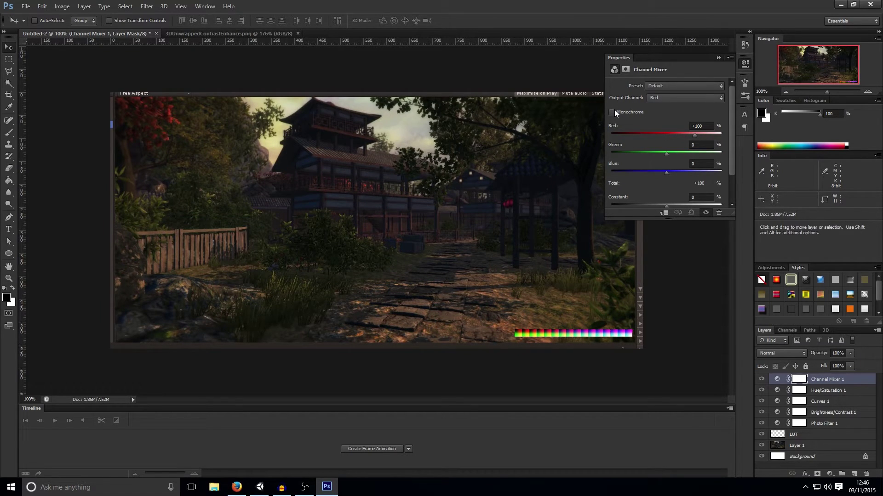
click(662, 95)
click(662, 96)
click(662, 86)
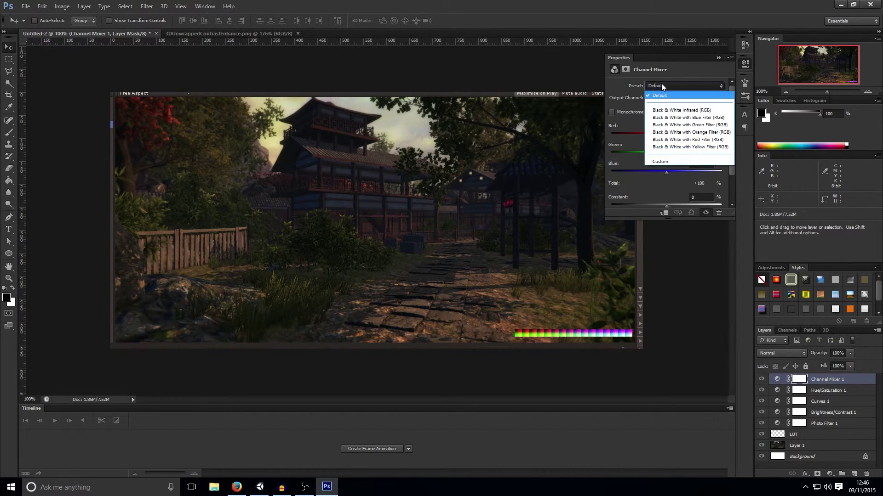
click(661, 84)
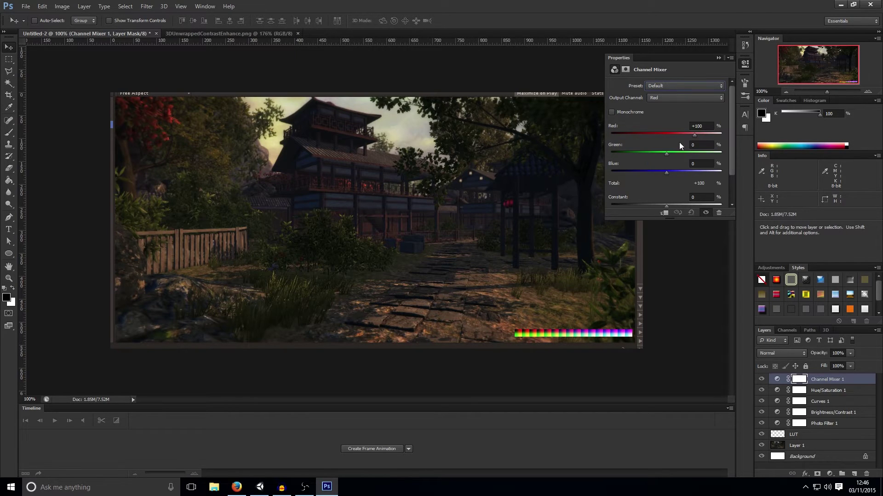
Mix Green +7 and Blue +28 into the Red output, with Red at +99.
mouse_move(666, 171)
mouse_down()
mouse_move(658, 173)
mouse_move(689, 176)
mouse_move(667, 178)
mouse_move(678, 177)
mouse_up()
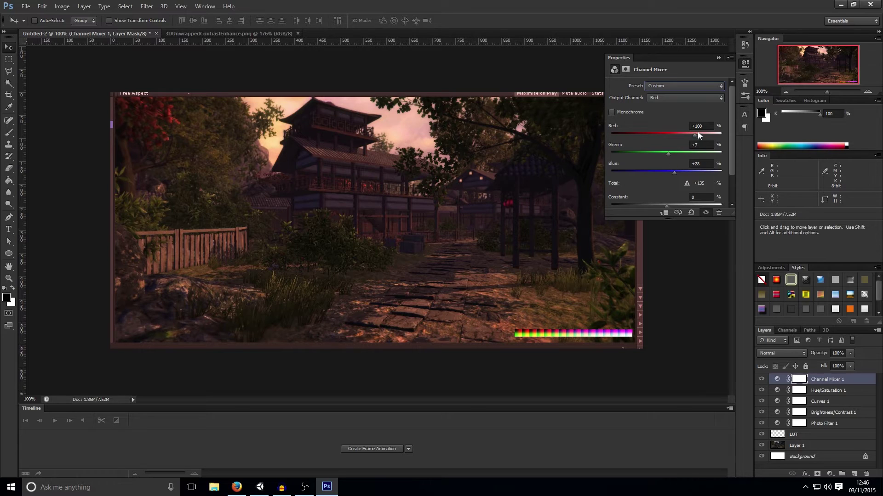
drag(694, 139, 693, 141)
click(835, 472)
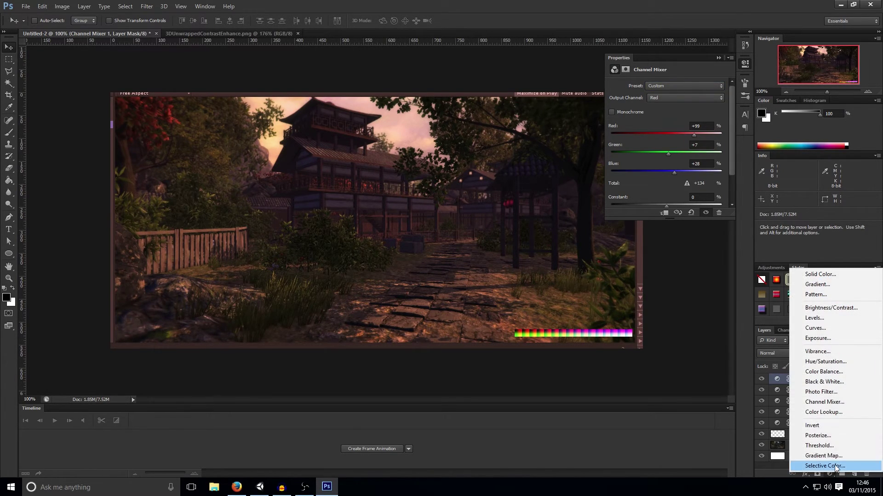
Add a Color Balance layer shifting midtones to Red +10, Green +2, Blue -1.
click(849, 374)
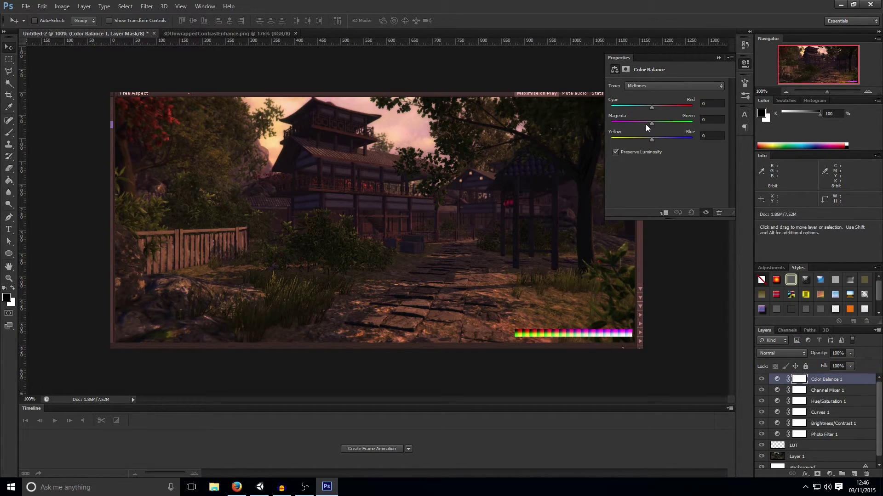
click(653, 123)
drag(648, 139, 658, 140)
click(652, 107)
drag(659, 108, 650, 110)
Group the six adjustment layers into Group 1, compare it on and off, then select LUT.
shift+click(825, 435)
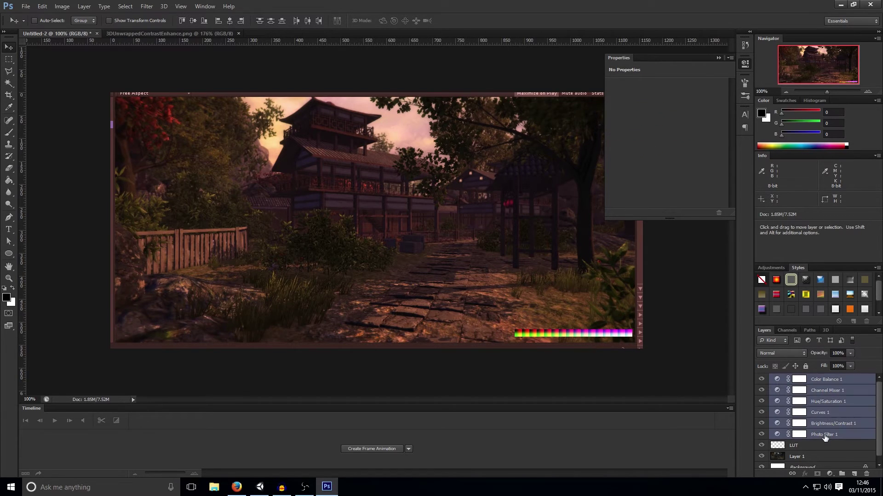
drag(826, 437, 842, 473)
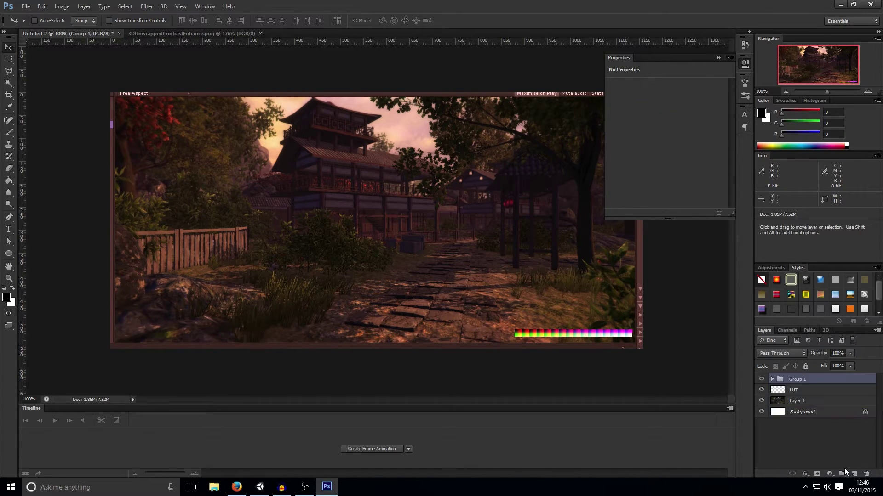
click(762, 379)
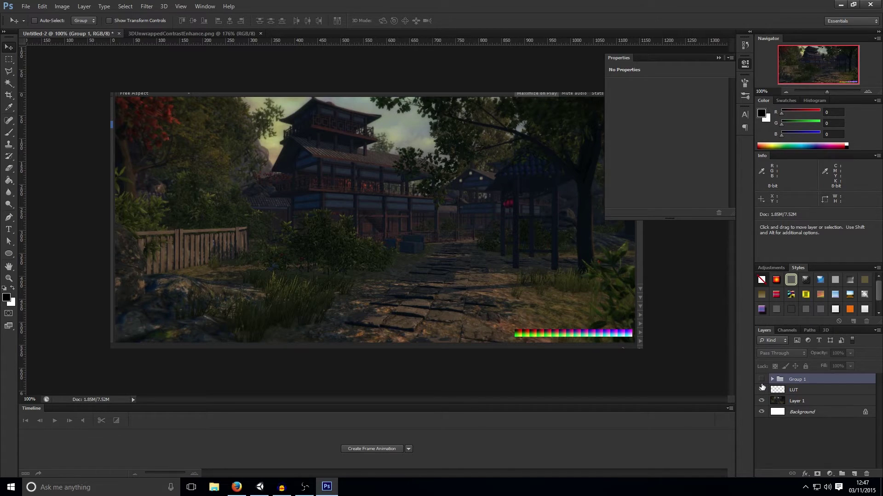
click(761, 380)
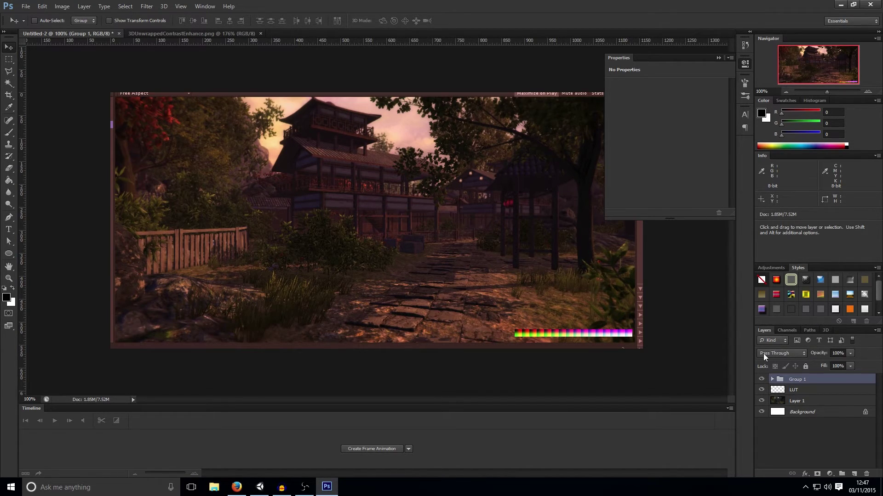
click(719, 58)
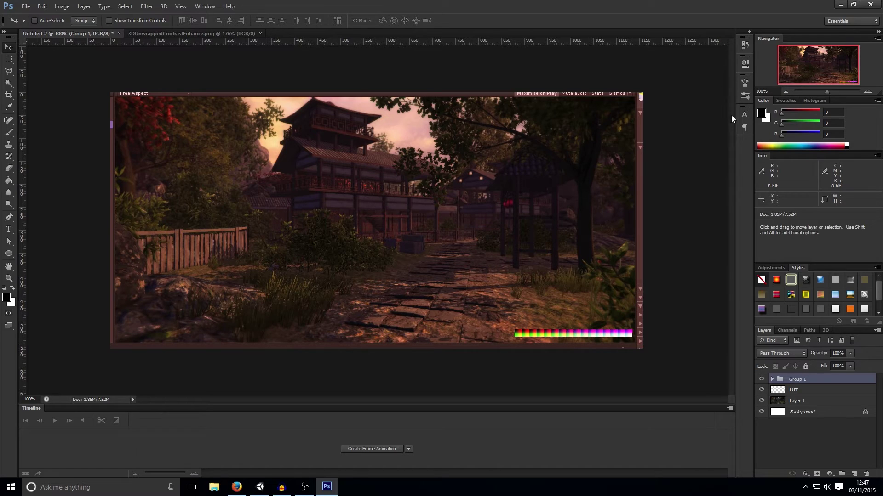
alt+scroll(376, 218, up, 2)
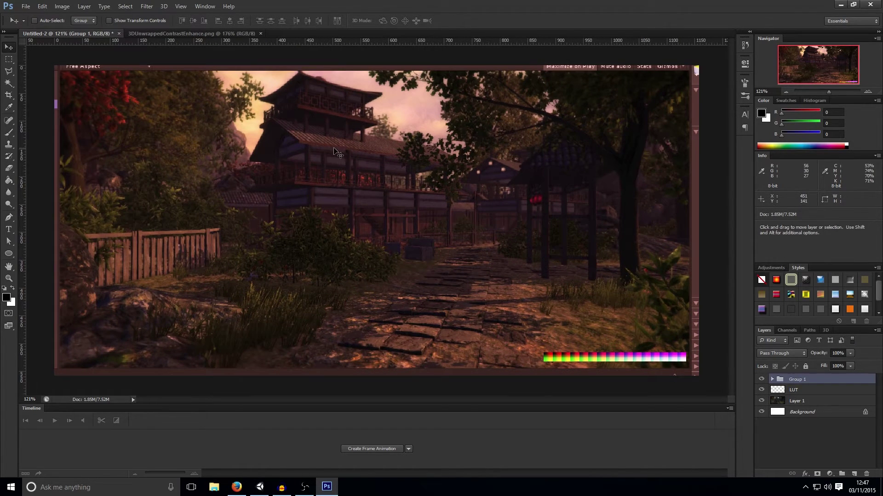
click(821, 393)
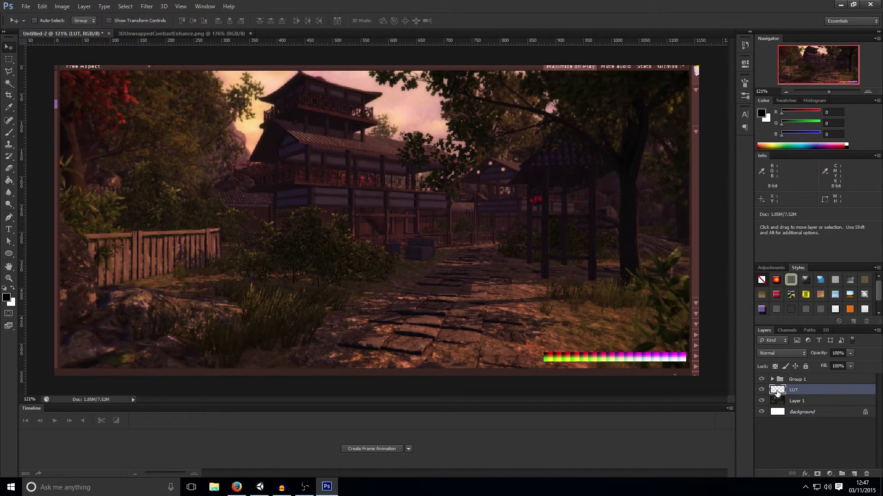
Paste the LUT colour strip into a new 256x16 document made from the clipboard.
drag(782, 391, 777, 397)
ctrl+click(777, 391)
click(25, 6)
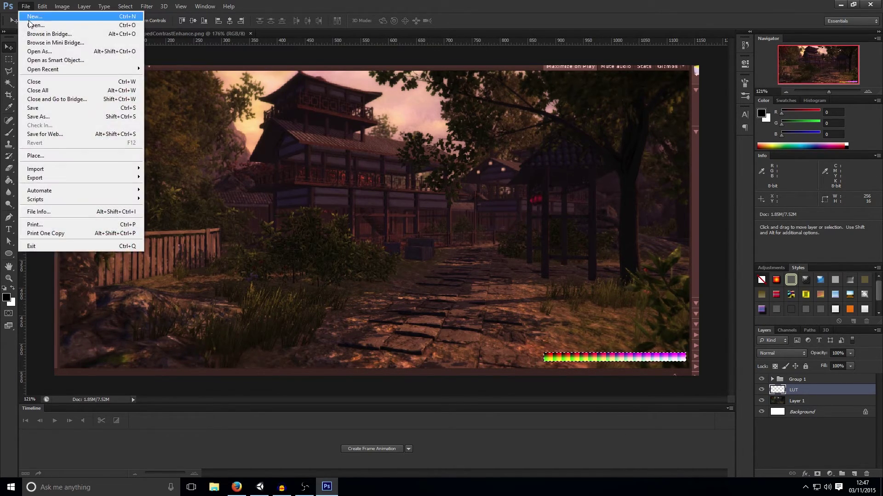
click(35, 16)
click(403, 142)
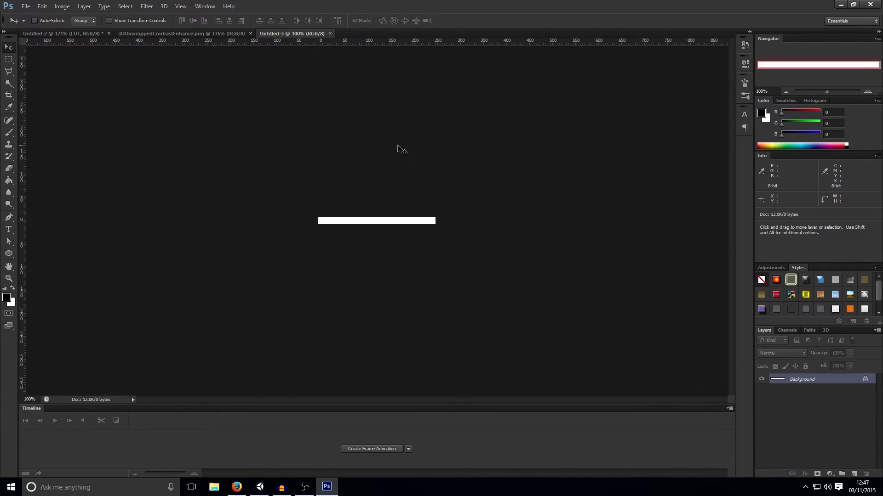
key(ctrl+v)
Compare the new strip document with 3DUnwrappedContrastEnhance.png and the graded screenshot.
alt+scroll(411, 229, up, 3)
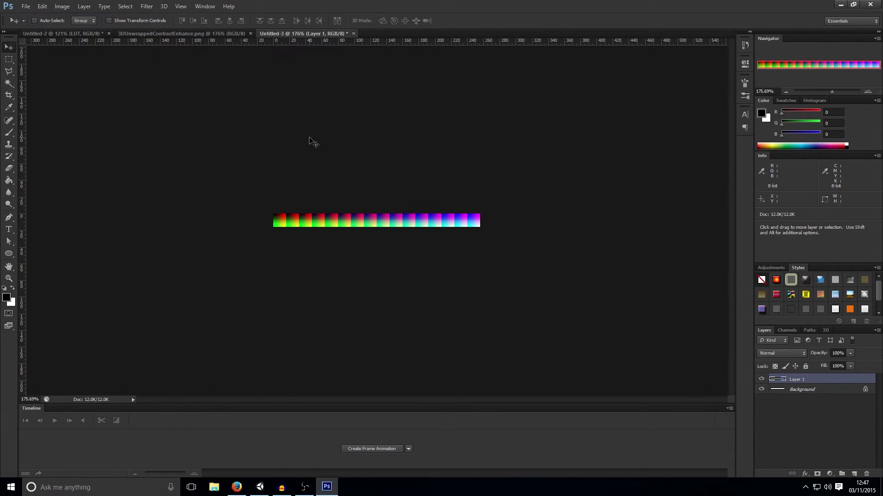
click(216, 33)
click(78, 32)
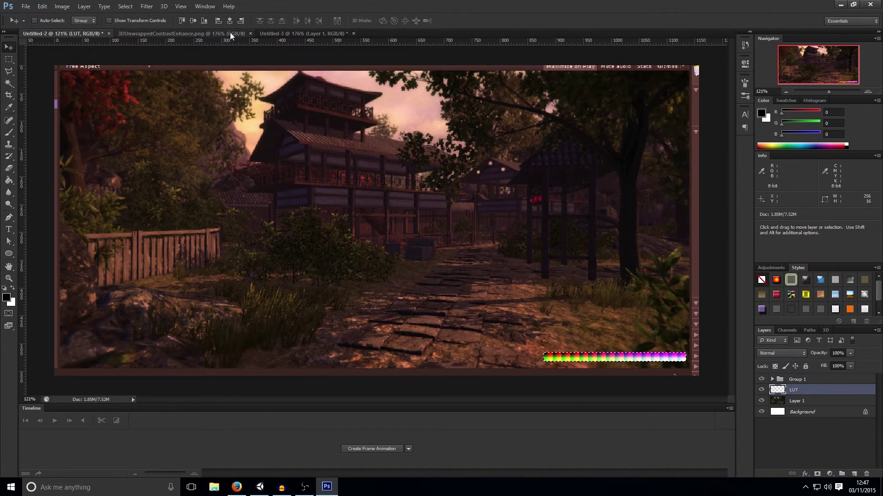
click(297, 31)
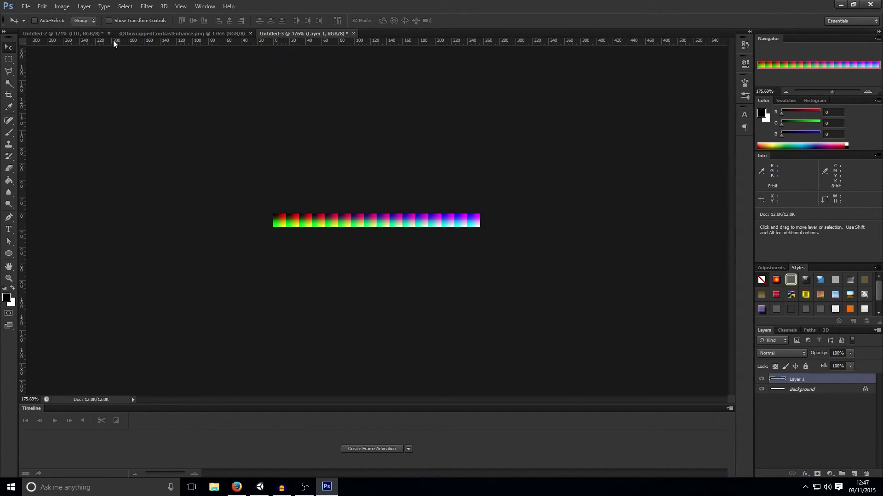
click(89, 34)
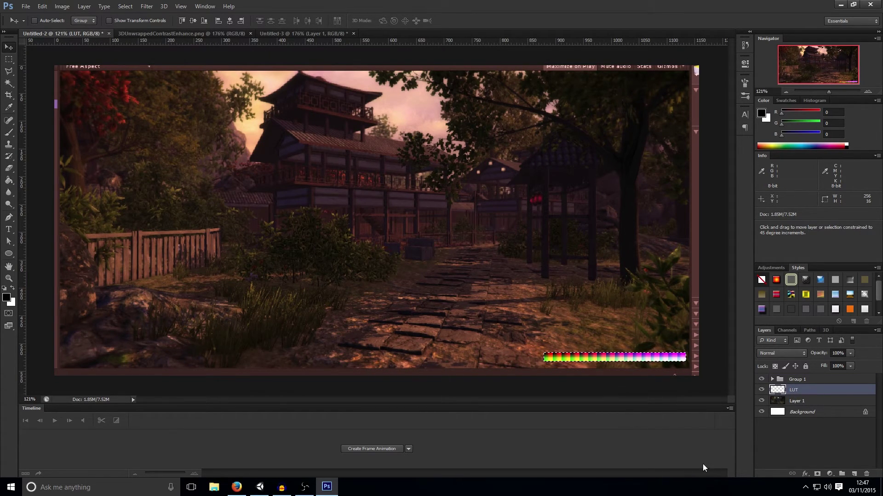
Copy the graded LUT layer into Untitled-3 and merge it down into one layer.
click(276, 34)
drag(274, 55, 346, 203)
click(795, 390)
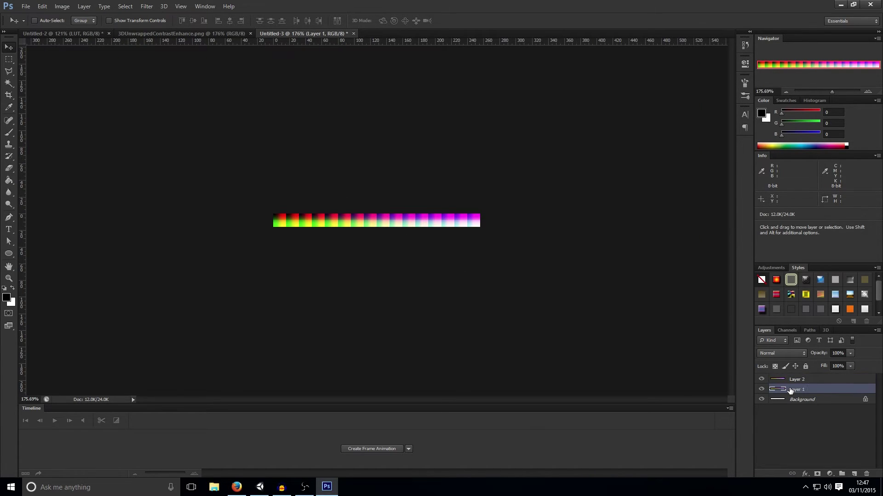
key(ctrl+e)
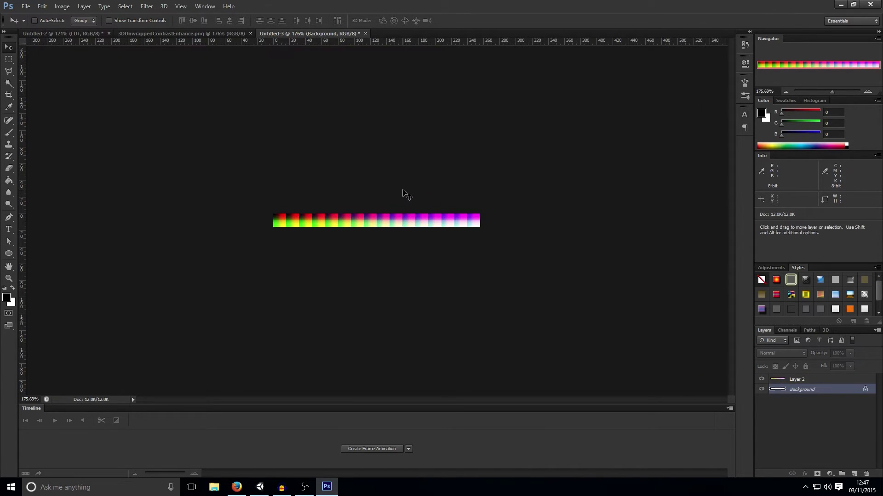
key(ctrl+plus)
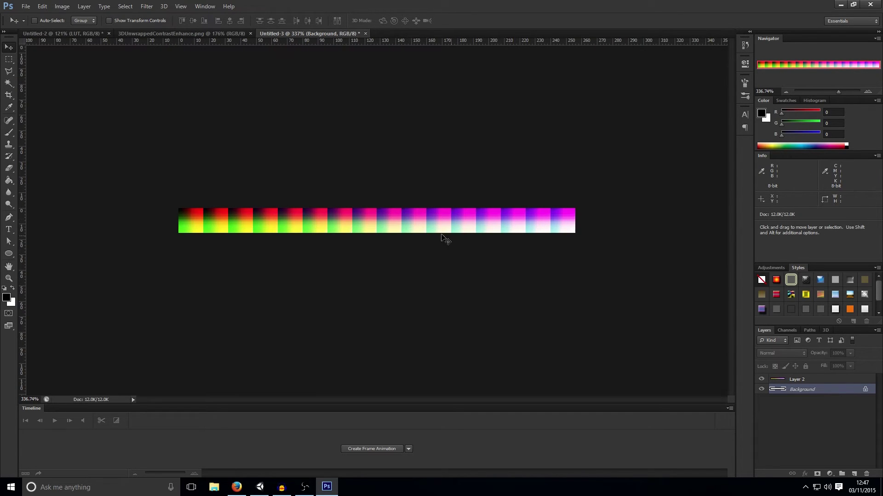
Compare the merged strip against the 3DUnwrappedContrastEnhance.png strip.
click(172, 33)
alt+scroll(520, 214, up, 5)
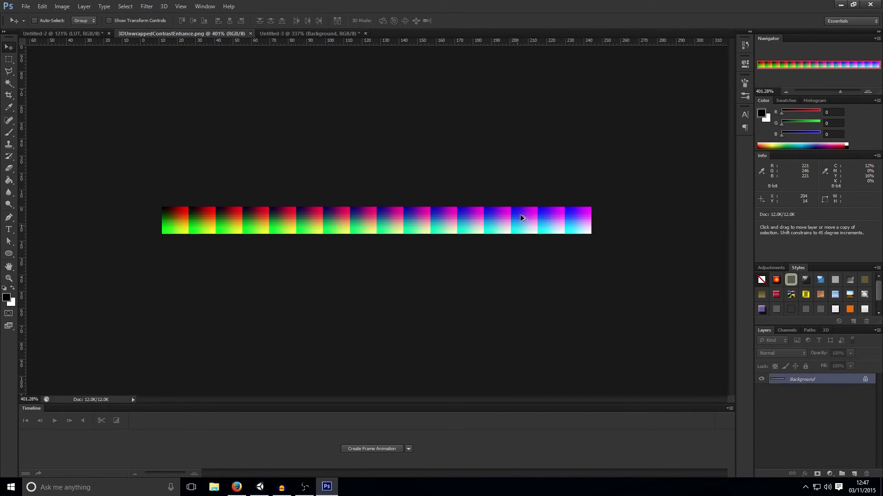
click(324, 34)
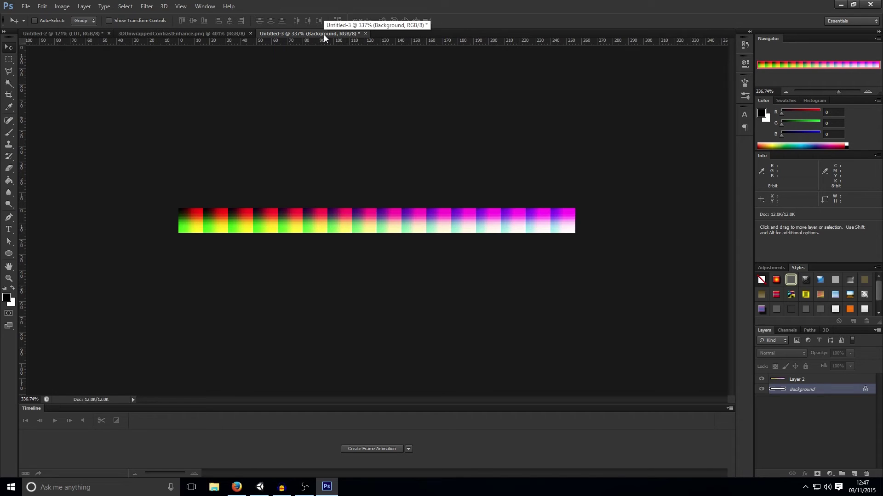
click(216, 35)
click(318, 35)
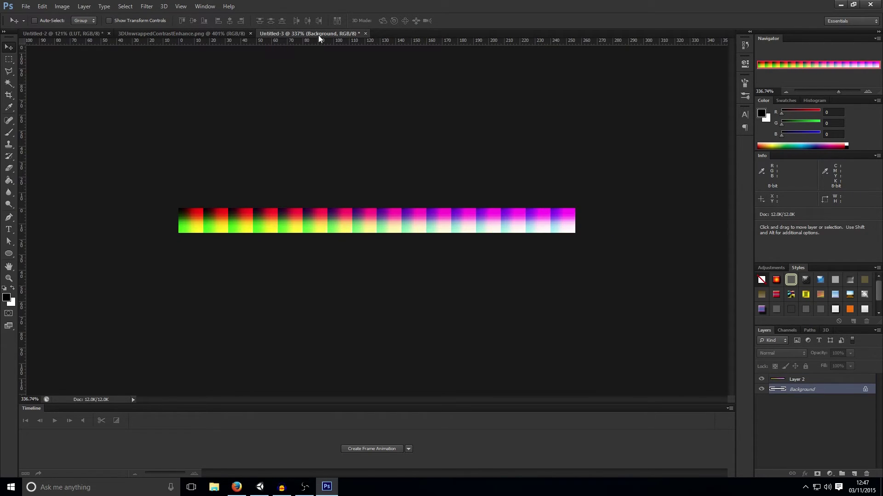
alt+scroll(410, 122, down, 4)
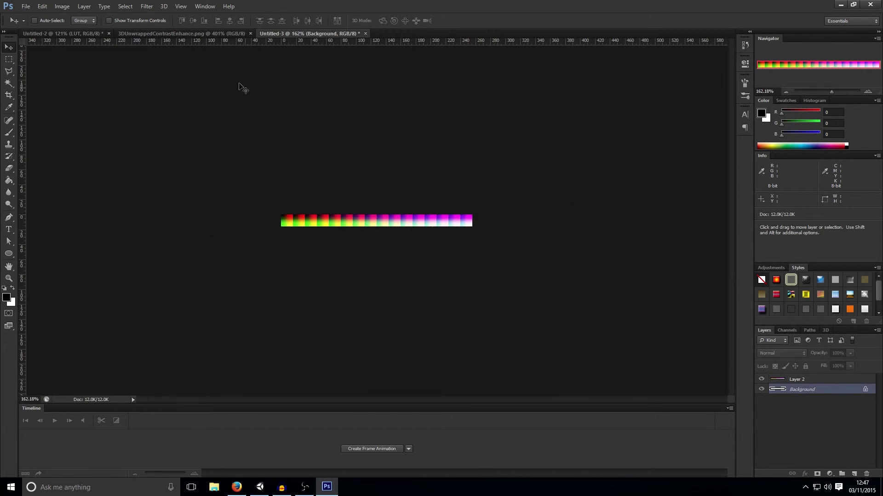
Save Untitled-3 as PNG named LookupTexture.png, replacing the existing file with default compression.
click(26, 6)
click(40, 117)
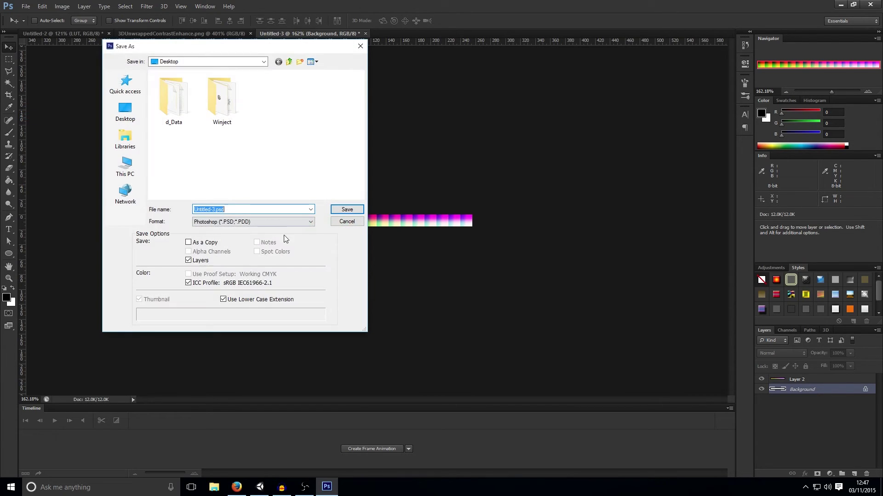
click(239, 222)
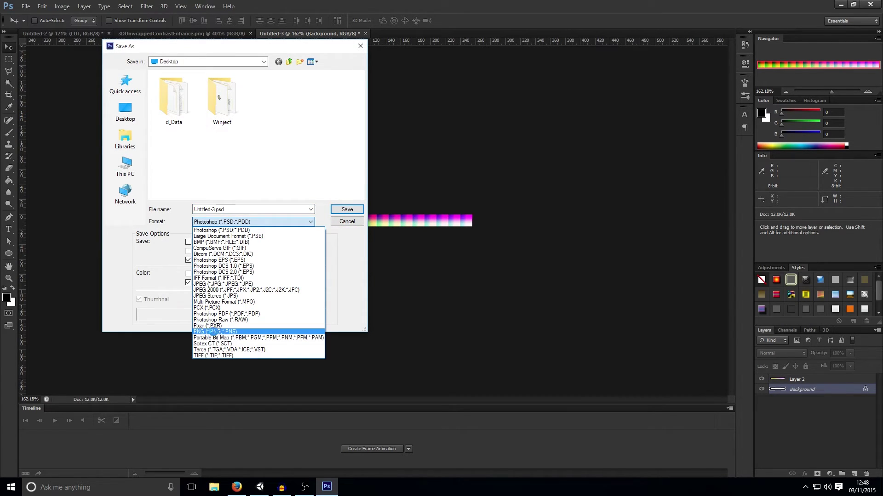
click(213, 332)
click(181, 180)
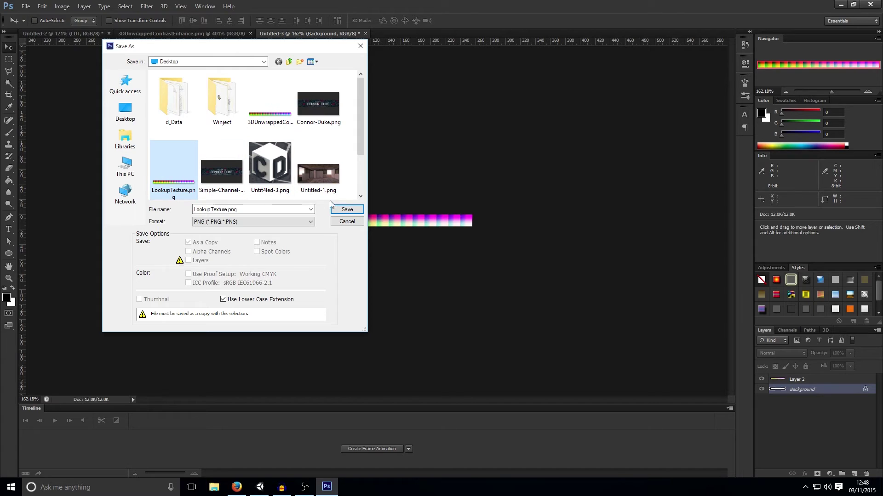
click(347, 209)
click(419, 186)
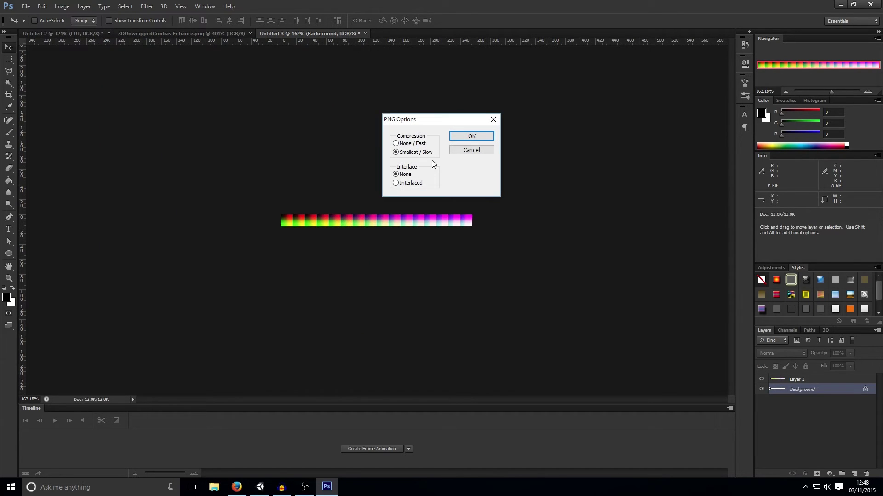
click(464, 137)
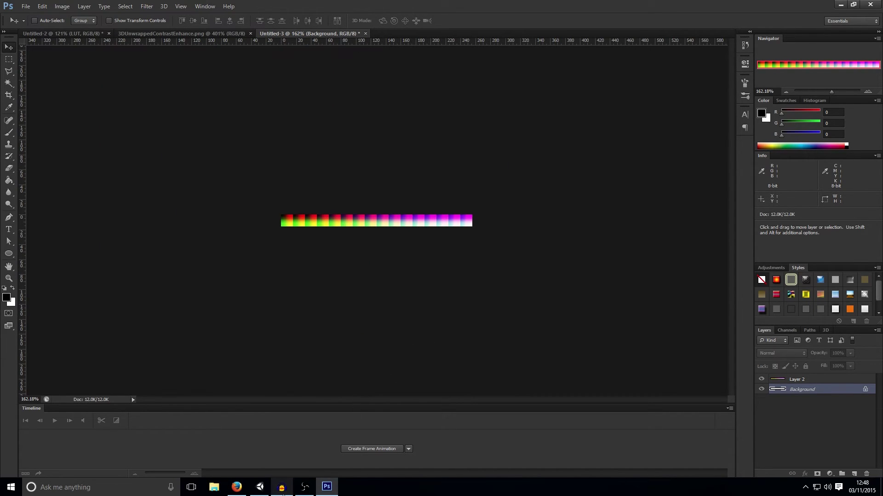
click(259, 487)
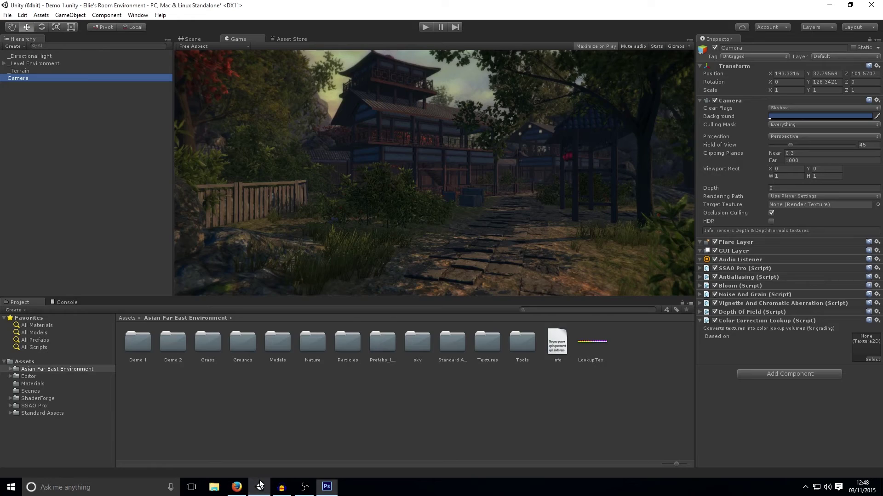
Delete the old LookupTexture asset and import LookupTexture.png from the Desktop.
click(599, 336)
key(Delete)
key(Return)
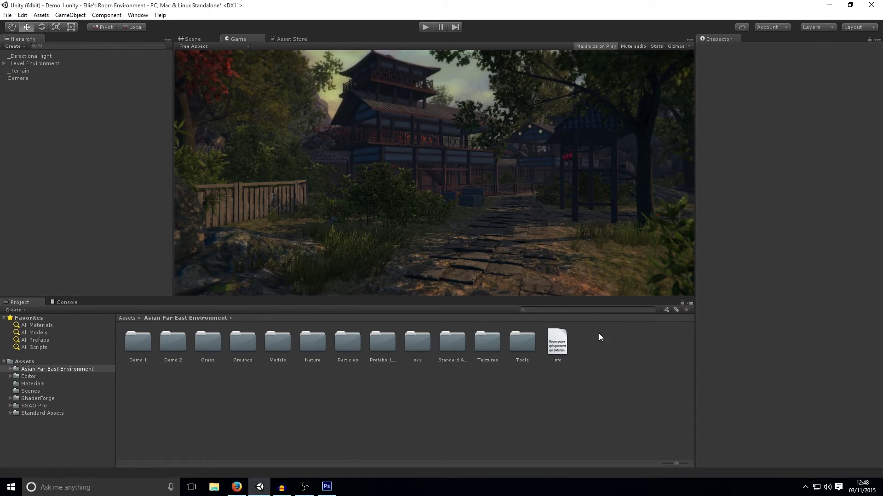
right_click(623, 351)
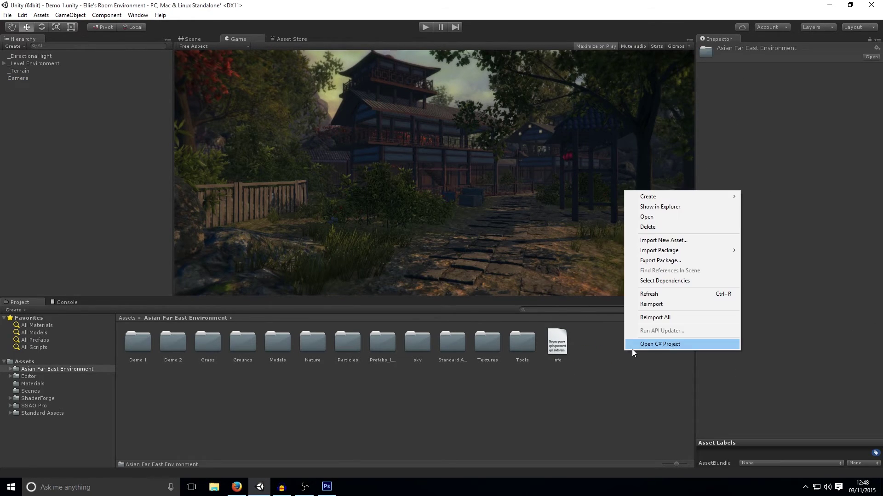
click(695, 242)
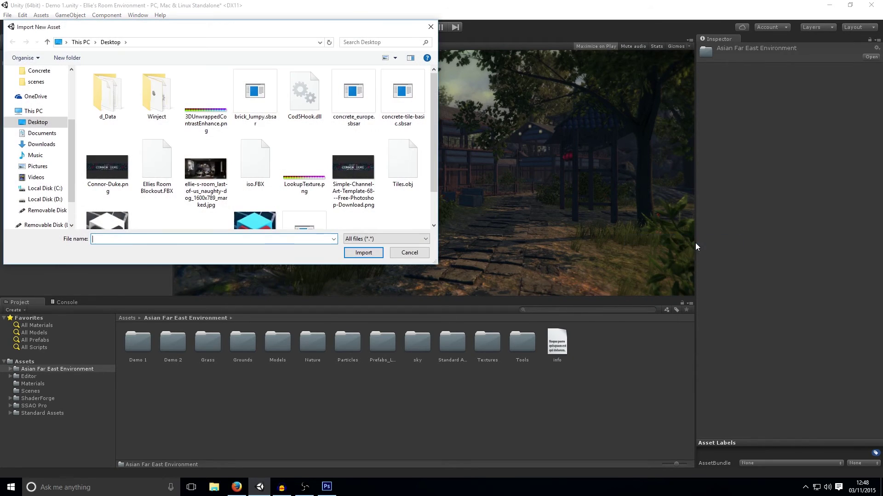
click(304, 175)
click(363, 252)
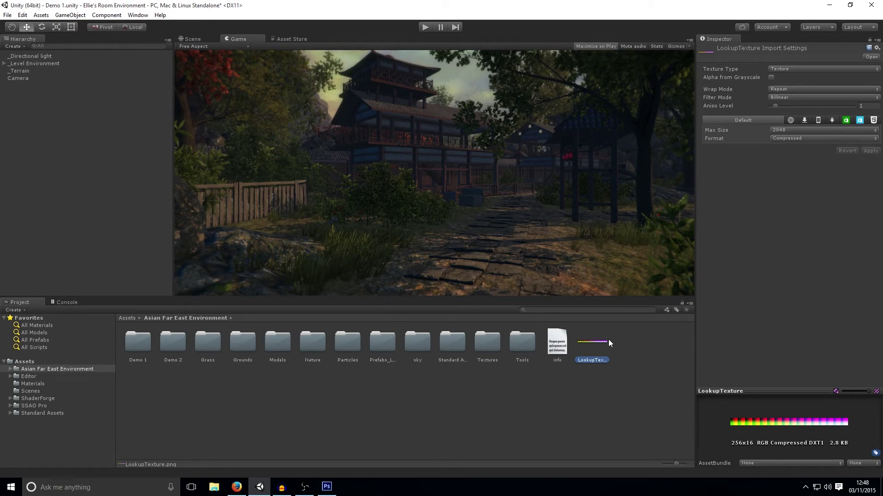
Set the imported texture's format to Truecolor and apply.
click(782, 138)
click(784, 168)
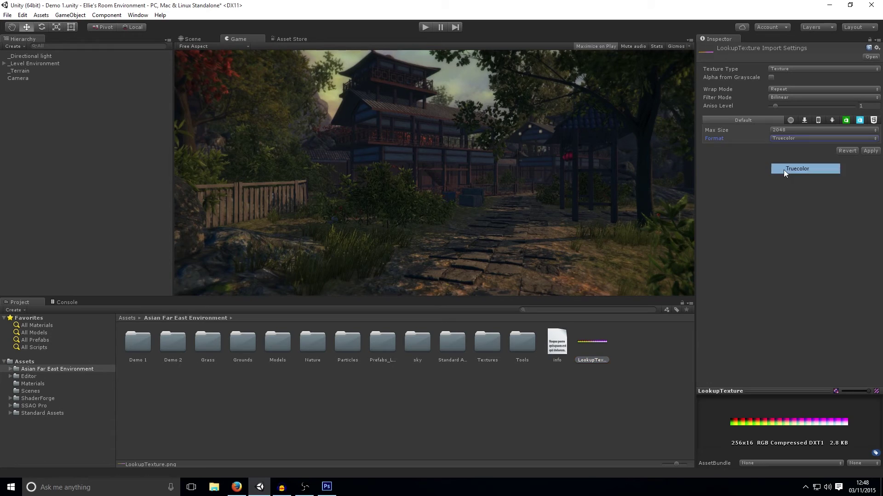
click(870, 151)
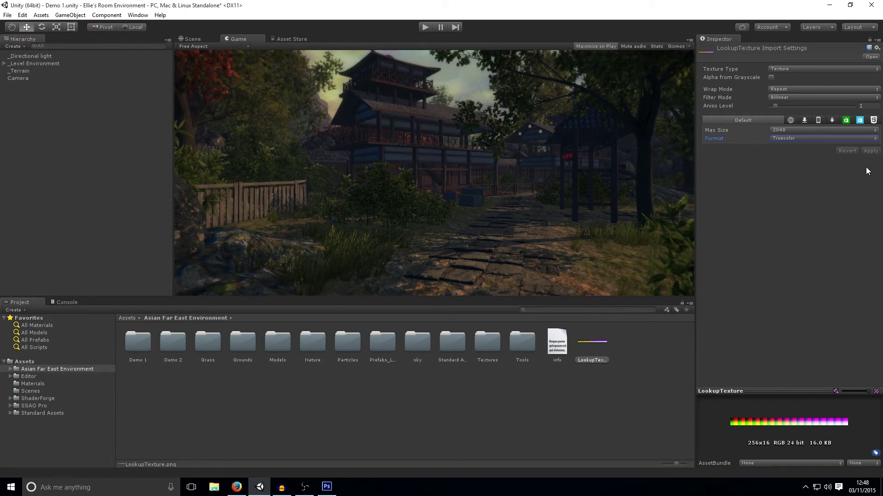
Drop LookupTexture into the Camera's Color Correction Lookup 'Based on' slot.
click(27, 77)
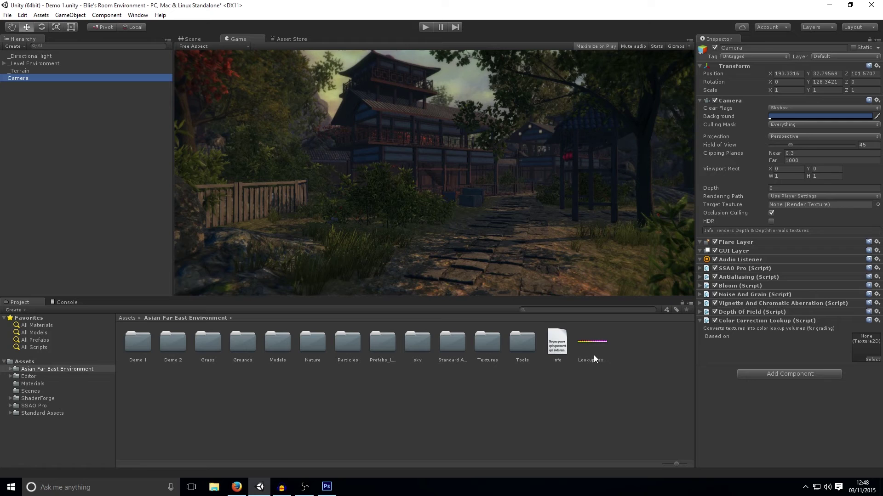
drag(592, 343, 859, 346)
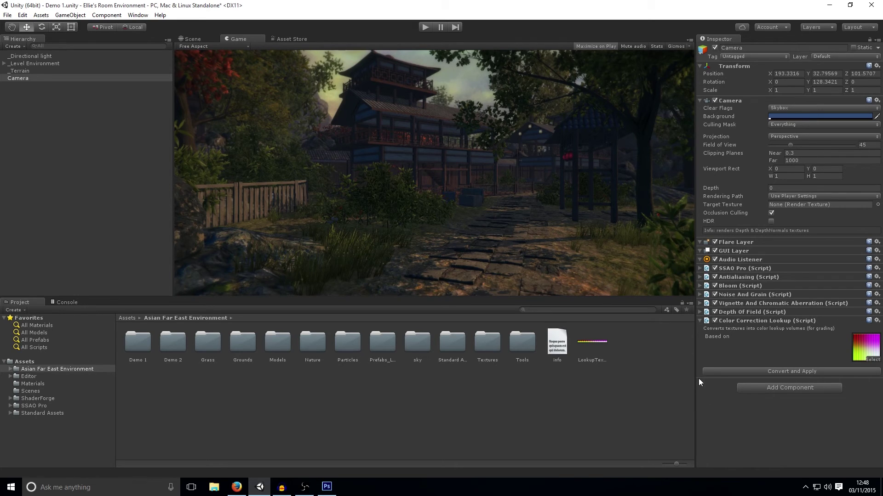
Convert and apply LookupTexture in Color Correction Lookup, briefly checking the strip in Photoshop.
click(818, 373)
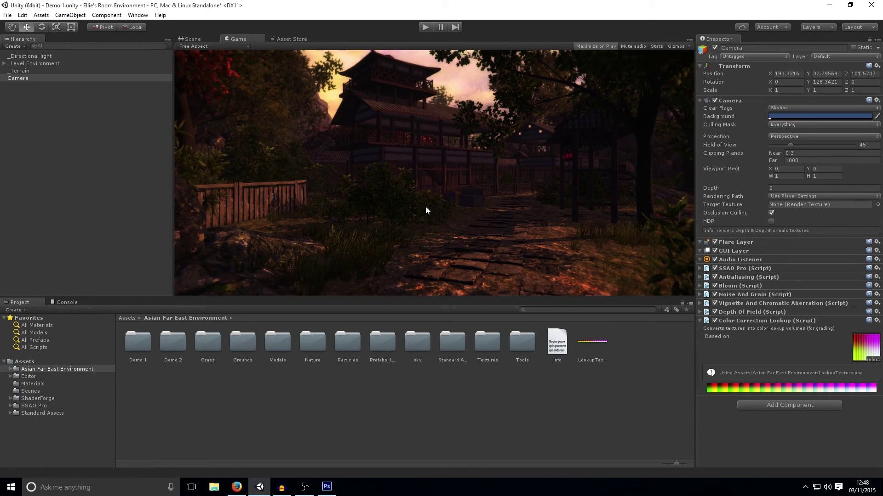
right_click(746, 320)
click(730, 346)
click(327, 486)
click(325, 487)
Toggle Bloom repeatedly to compare the graded look, leaving Bloom off.
click(731, 269)
click(728, 268)
click(715, 285)
click(714, 285)
click(715, 286)
click(714, 285)
click(714, 286)
click(715, 286)
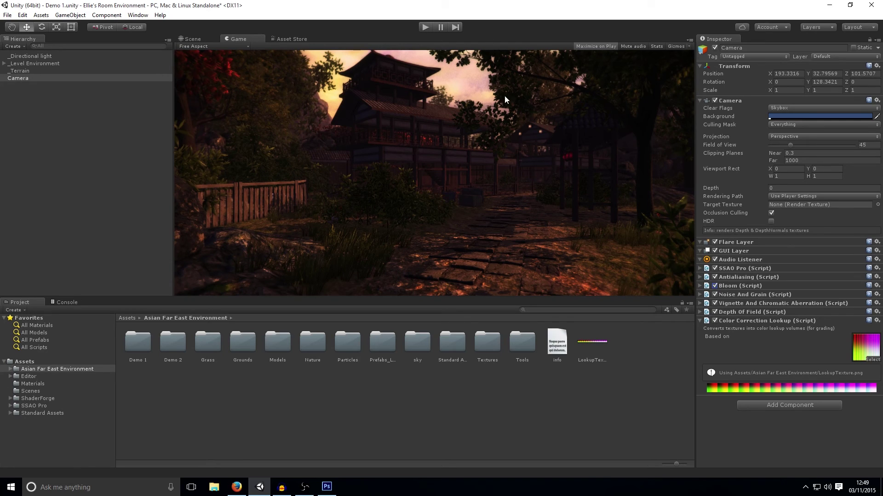